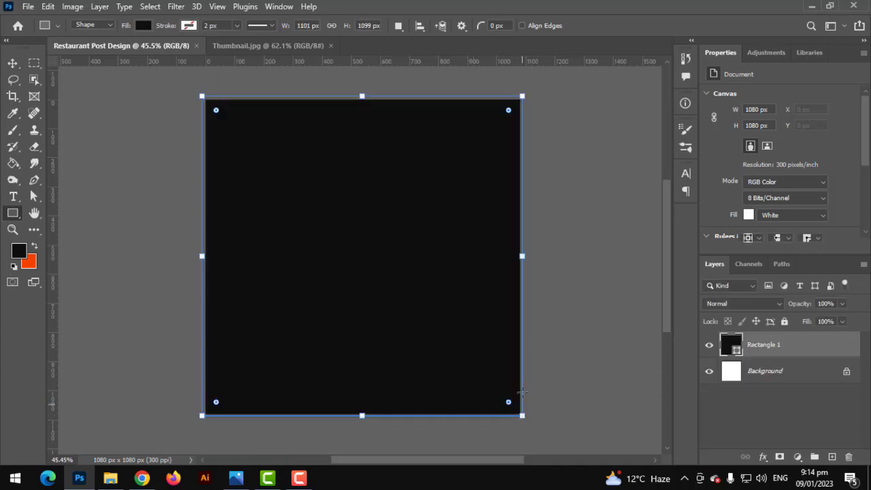
- Draw an S-shaped Pen path from the black canvas's left edge, curving through its upper middle and past the top edge
{"action": "left_click", "coordinate": [17, 64]}
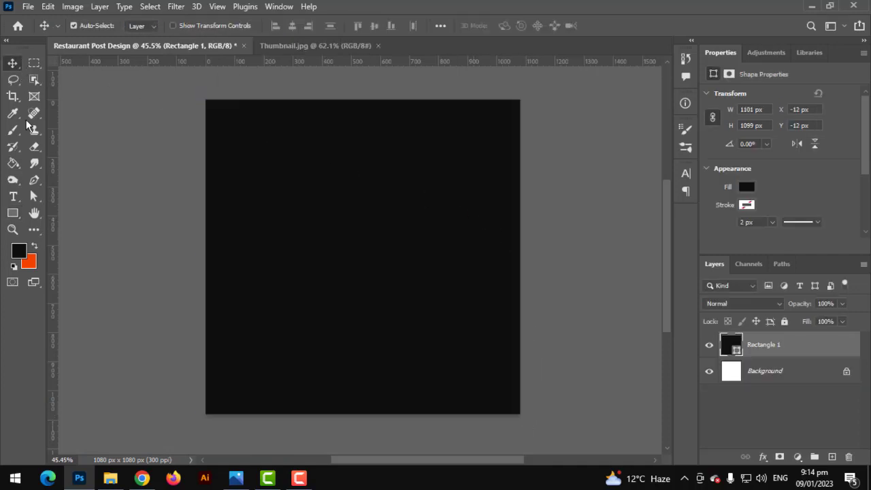
{"action": "left_click", "coordinate": [34, 180]}
{"action": "left_click", "coordinate": [766, 401]}
{"action": "scroll", "coordinate": [282, 171], "scroll_direction": "up", "scroll_amount": 5}
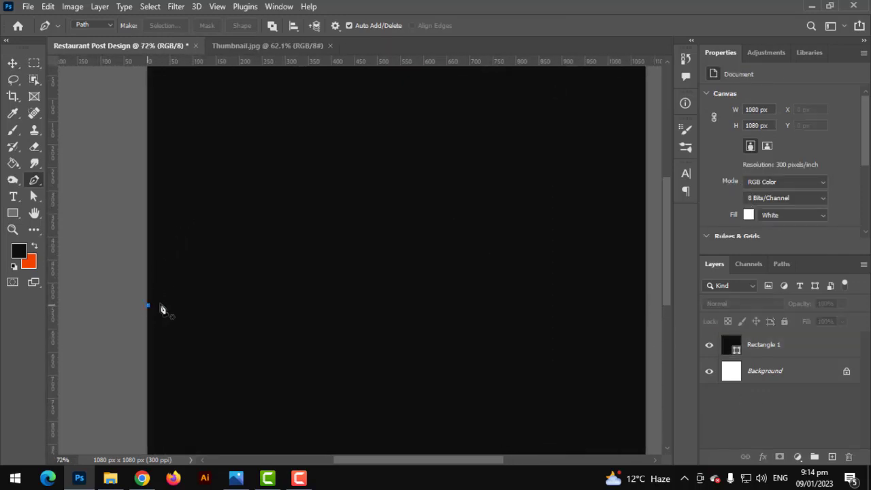
{"action": "scroll", "coordinate": [232, 259], "scroll_direction": "down", "scroll_amount": 3}
{"action": "left_click_drag", "start_coordinate": [285, 219], "coordinate": [370, 234]}
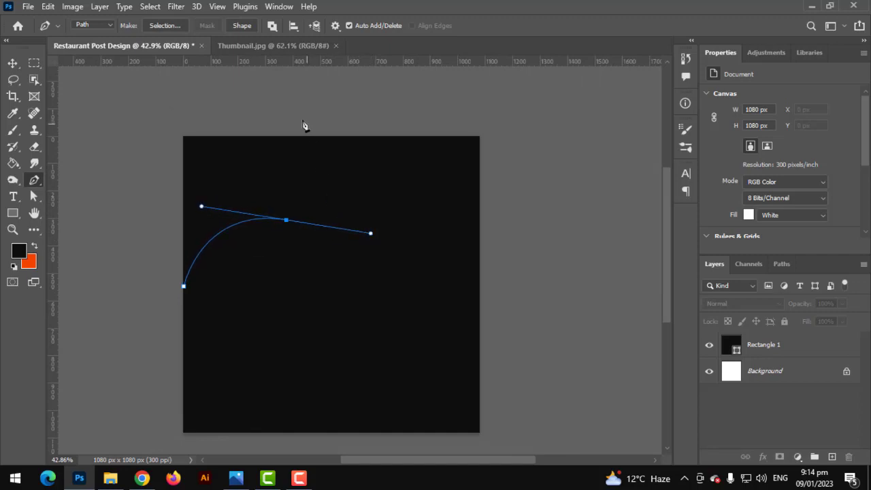
{"action": "left_click_drag", "start_coordinate": [296, 107], "coordinate": [220, 140]}
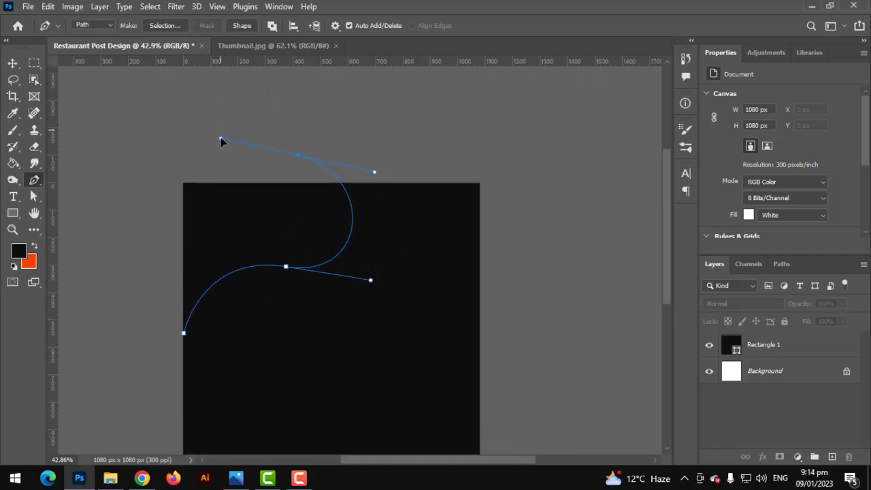
- Lengthen the middle anchor's direction handle and close the path with corner points outside the canvas's left side
{"action": "scroll", "coordinate": [371, 285], "scroll_direction": "up", "scroll_amount": 4}
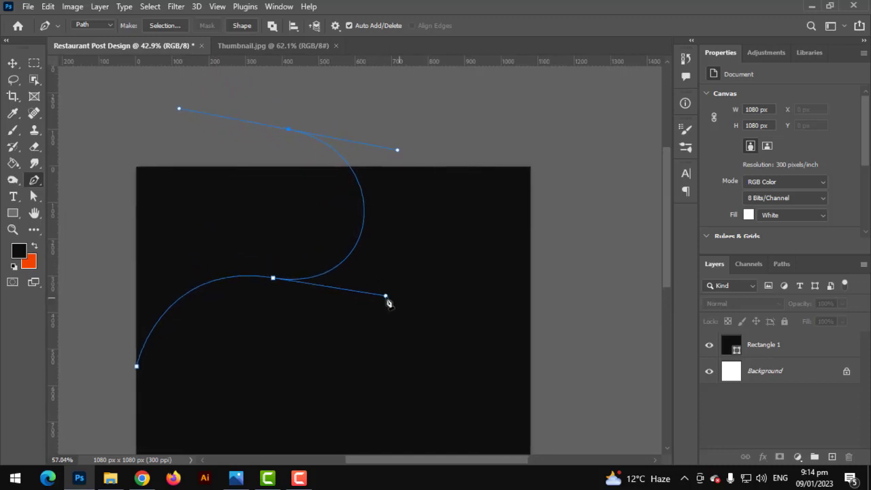
{"action": "left_click_drag", "start_coordinate": [388, 299], "coordinate": [405, 303]}
{"action": "scroll", "coordinate": [377, 290], "scroll_direction": "down", "scroll_amount": 4}
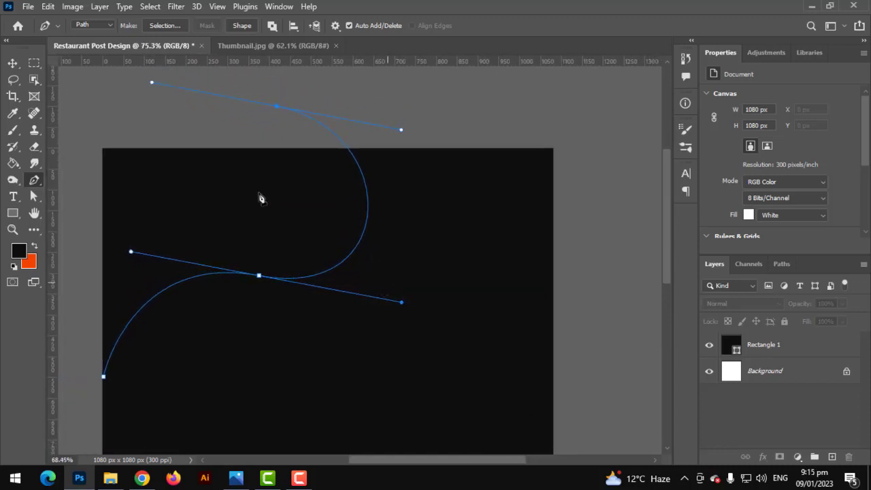
{"action": "left_click", "coordinate": [156, 179]}
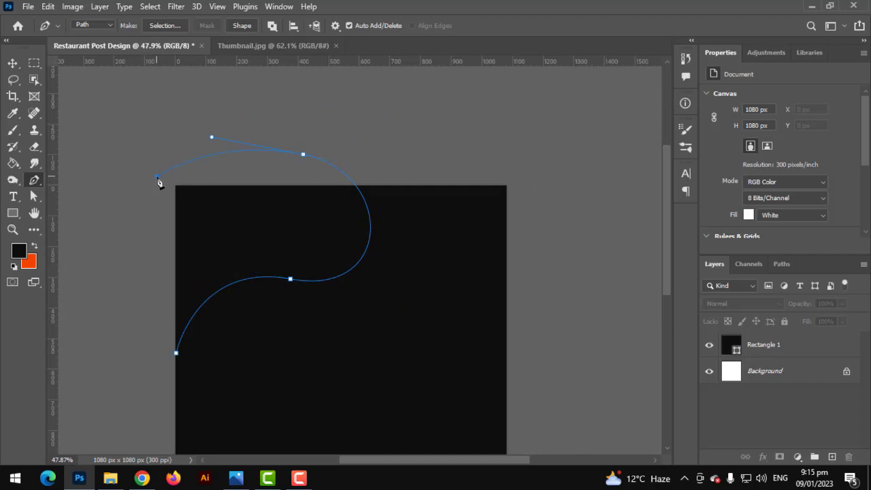
{"action": "left_click", "coordinate": [176, 355]}
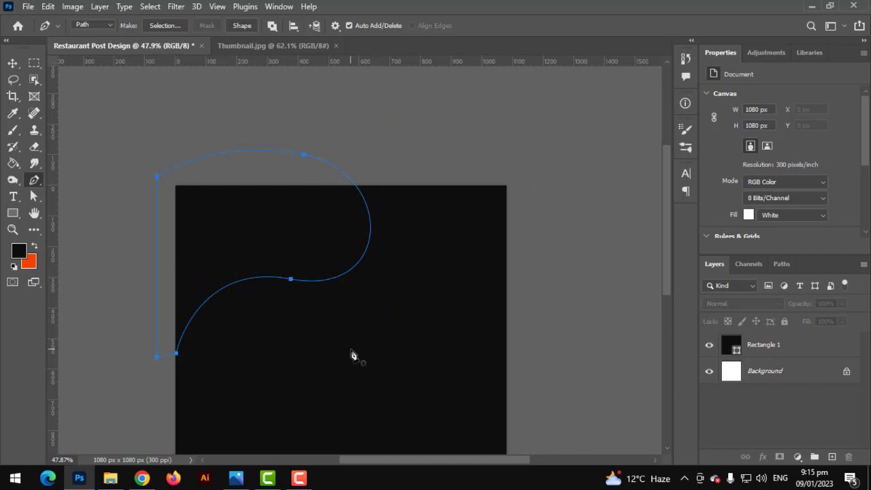
- Fill the closed path with a Solid Color layer in orange f24300
{"action": "left_click", "coordinate": [798, 457]}
{"action": "left_click", "coordinate": [786, 227]}
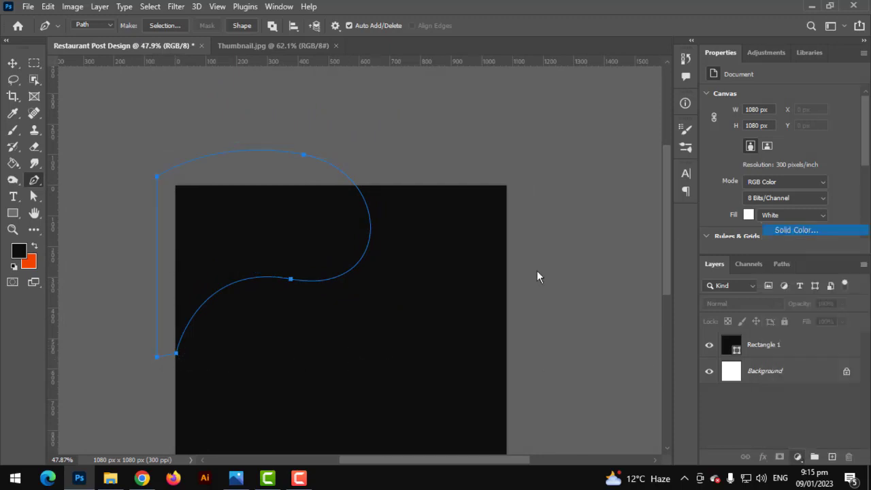
{"action": "left_click", "coordinate": [29, 262]}
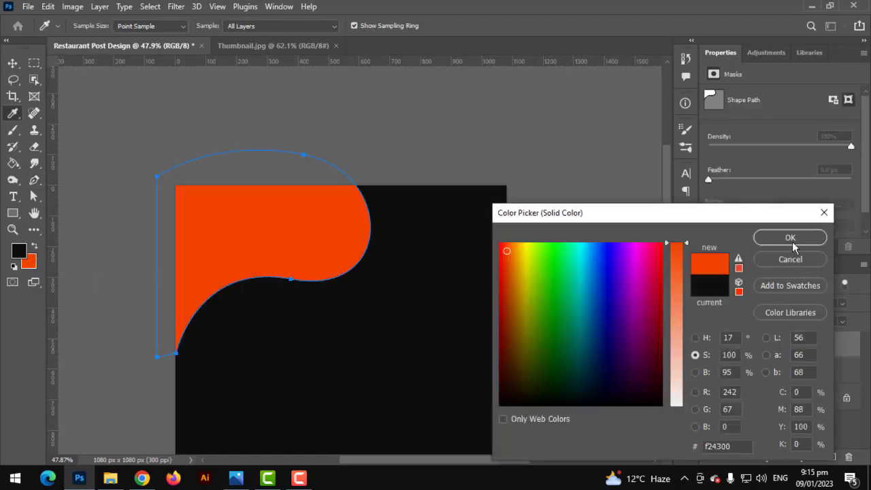
{"action": "left_click", "coordinate": [790, 238]}
- Scale the orange shape to 107.58% and shift it slightly down in the canvas's upper-left corner
{"action": "key", "text": "v"}
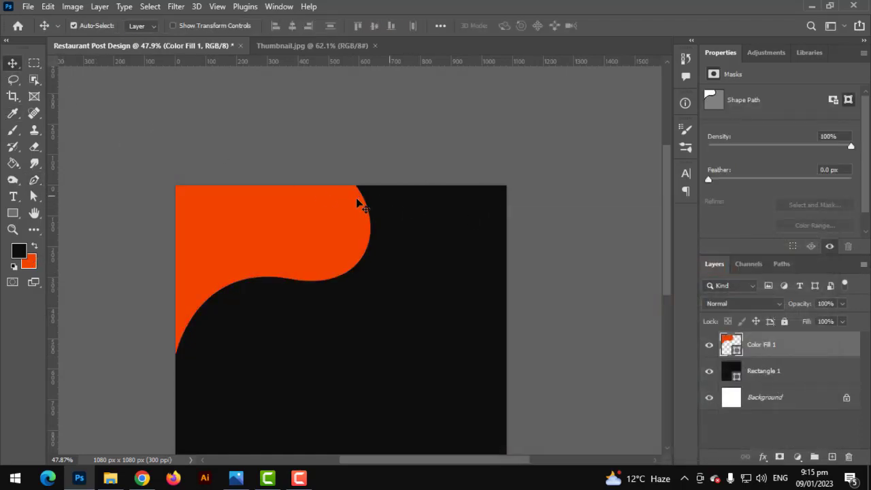
{"action": "key", "text": "ctrl+t"}
{"action": "mouse_move", "coordinate": [399, 149]}
{"action": "left_mouse_down"}
{"action": "mouse_move", "coordinate": [408, 139]}
{"action": "mouse_move", "coordinate": [400, 160]}
{"action": "left_mouse_up"}
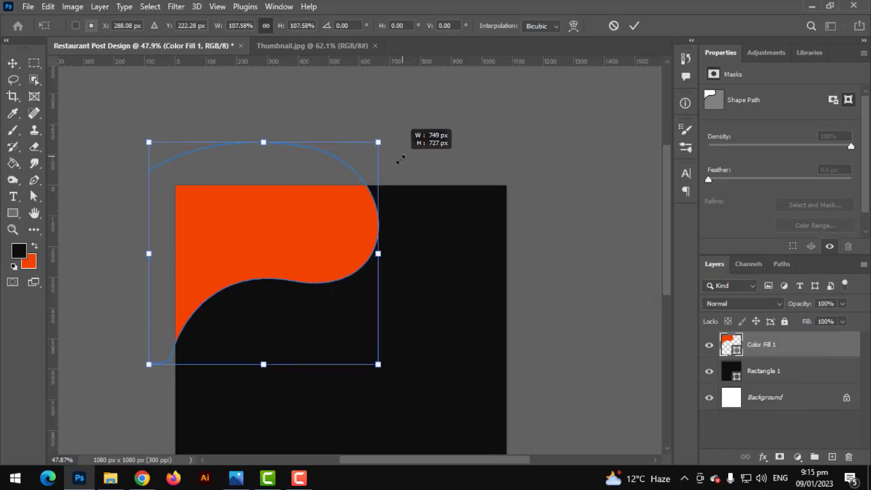
{"action": "left_click_drag", "start_coordinate": [347, 252], "coordinate": [343, 254]}
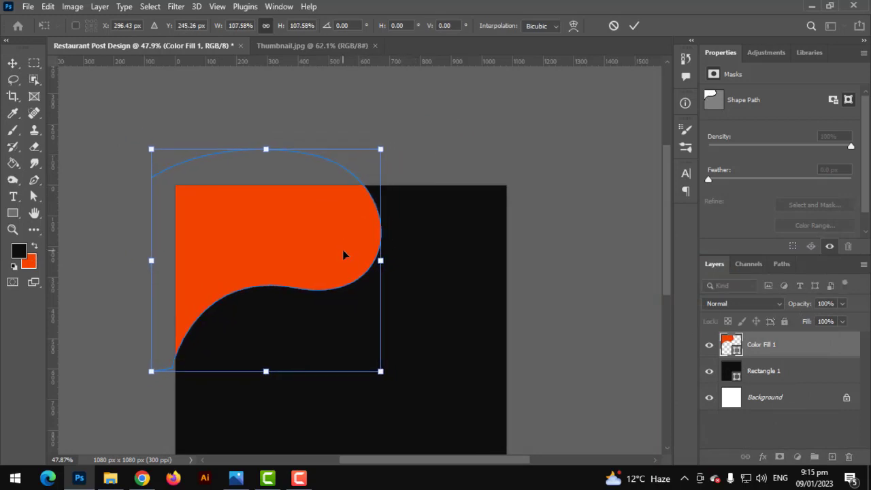
{"action": "key", "text": "Return"}
{"action": "scroll", "coordinate": [285, 384], "scroll_direction": "up", "scroll_amount": 5}
{"action": "left_click_drag", "start_coordinate": [304, 288], "coordinate": [309, 175]}
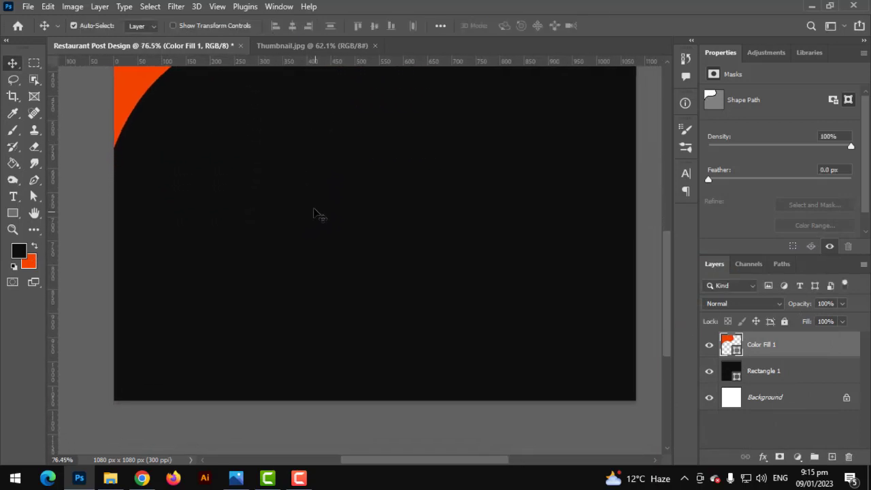
{"action": "scroll", "coordinate": [317, 213], "scroll_direction": "down", "scroll_amount": 3}
{"action": "left_click_drag", "start_coordinate": [317, 214], "coordinate": [314, 279]}
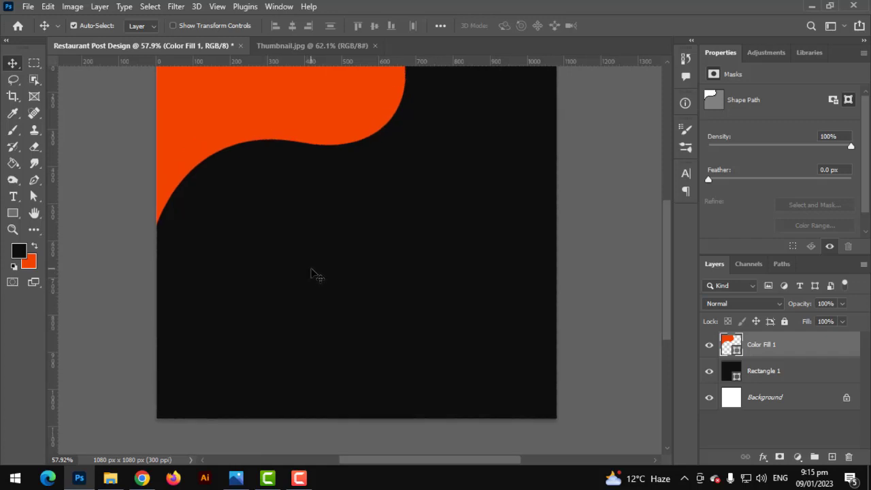
{"action": "scroll", "coordinate": [320, 304], "scroll_direction": "down", "scroll_amount": 3}
{"action": "left_click_drag", "start_coordinate": [311, 246], "coordinate": [309, 269]}
{"action": "left_click_drag", "start_coordinate": [296, 218], "coordinate": [304, 208]}
{"action": "scroll", "coordinate": [314, 305], "scroll_direction": "up", "scroll_amount": 1}
{"action": "left_click_drag", "start_coordinate": [314, 305], "coordinate": [304, 272]}
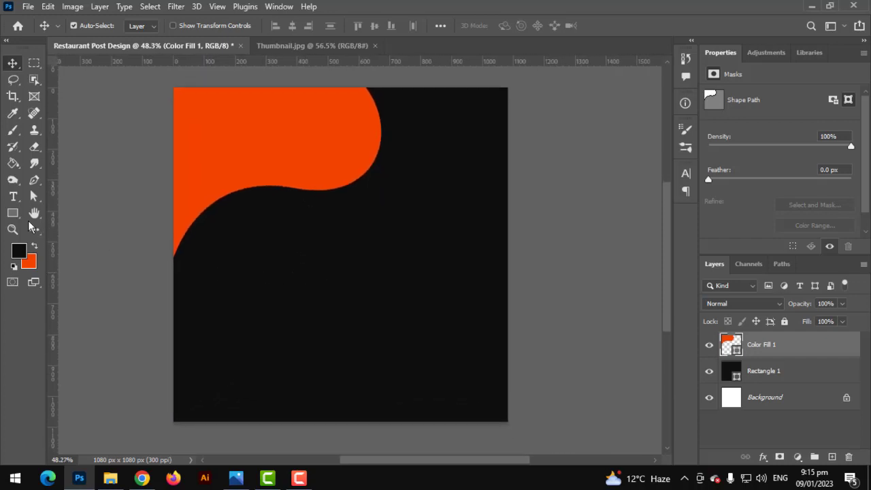
- Draw a circle about 455 px in diameter below the orange shape with the Ellipse tool
{"action": "right_click", "coordinate": [12, 213]}
{"action": "left_click", "coordinate": [65, 226]}
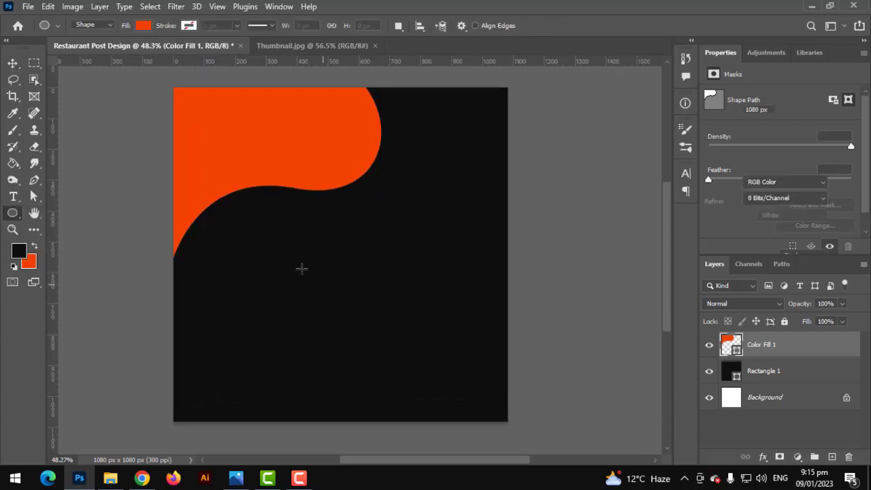
{"action": "left_click_drag", "start_coordinate": [231, 243], "coordinate": [381, 352]}
{"action": "scroll", "coordinate": [381, 352], "scroll_direction": "up", "scroll_amount": 3}
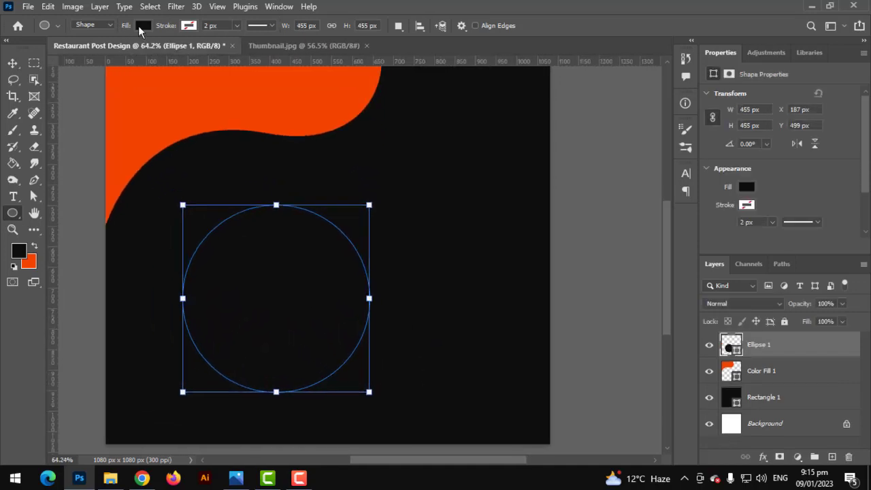
- Fill the circle with white and move it up and left, close under the orange curve
{"action": "left_click", "coordinate": [141, 27]}
{"action": "left_click", "coordinate": [97, 94]}
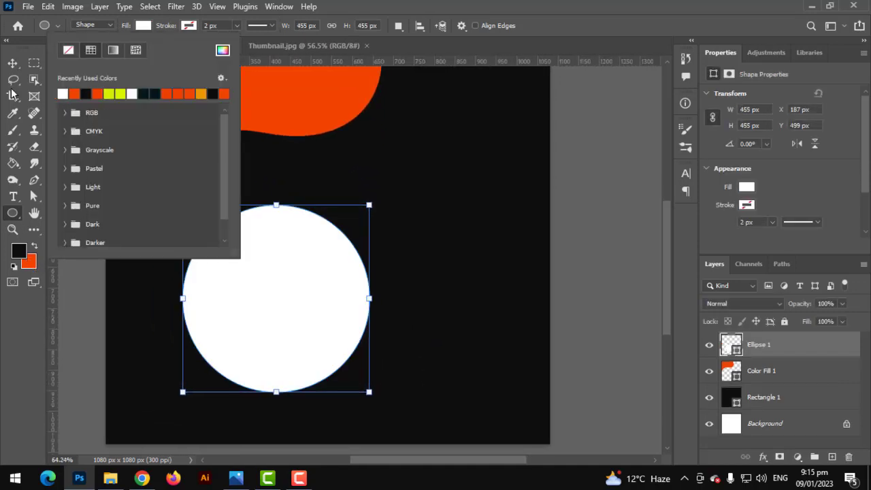
{"action": "left_click_drag", "start_coordinate": [263, 288], "coordinate": [215, 239]}
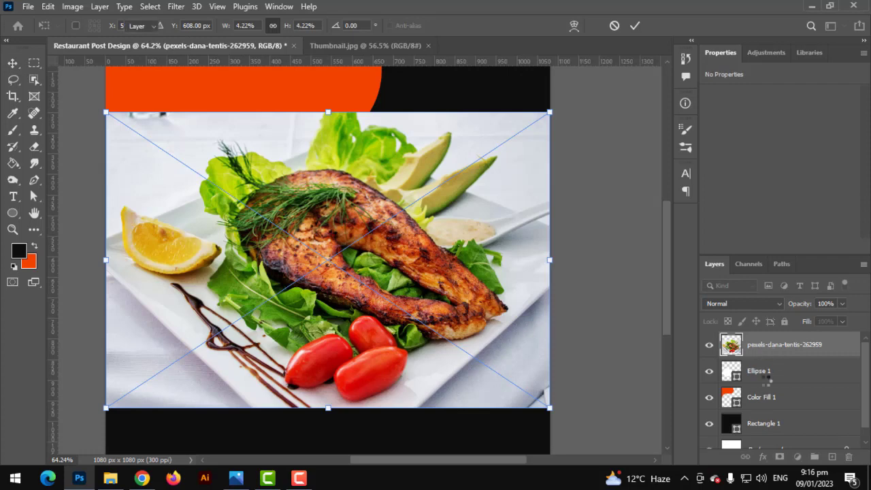
- Clip the placed food photo to the white circle, then scale it to 2.80% and center the dish in the circle
{"action": "left_click", "coordinate": [764, 359], "text": "alt"}
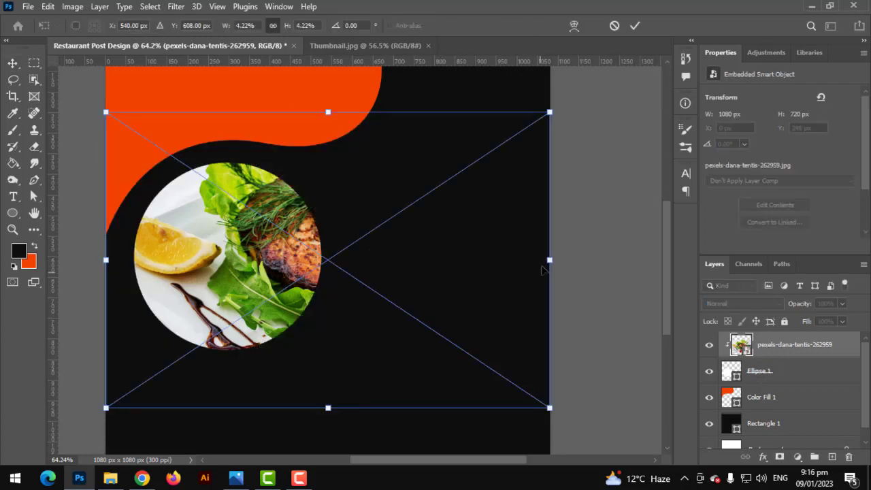
{"action": "left_click_drag", "start_coordinate": [545, 271], "coordinate": [403, 298]}
{"action": "left_click_drag", "start_coordinate": [311, 324], "coordinate": [265, 320]}
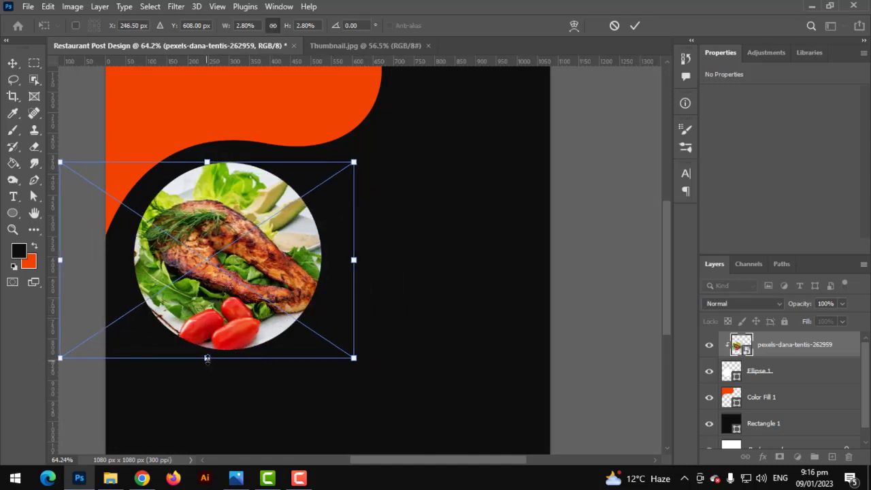
- Fine-tune the clipped photo's size to about 691 × 460 px so it just covers the circle
{"action": "left_click_drag", "start_coordinate": [207, 358], "coordinate": [209, 359]}
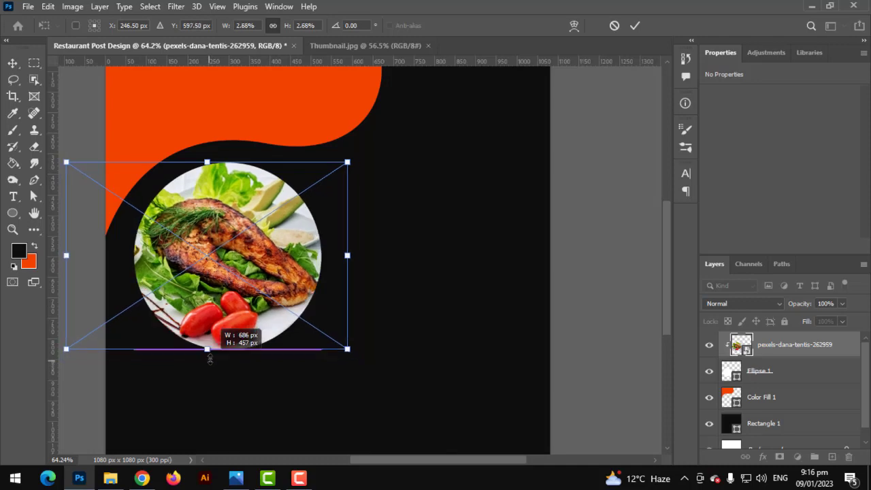
{"action": "scroll", "coordinate": [208, 340], "scroll_direction": "up", "scroll_amount": 5}
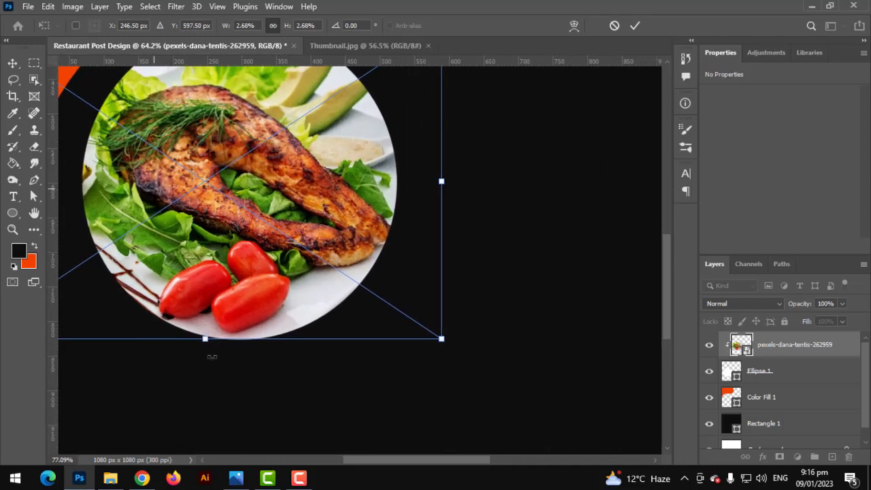
{"action": "left_click_drag", "start_coordinate": [208, 311], "coordinate": [208, 317]}
{"action": "key", "text": "Return"}
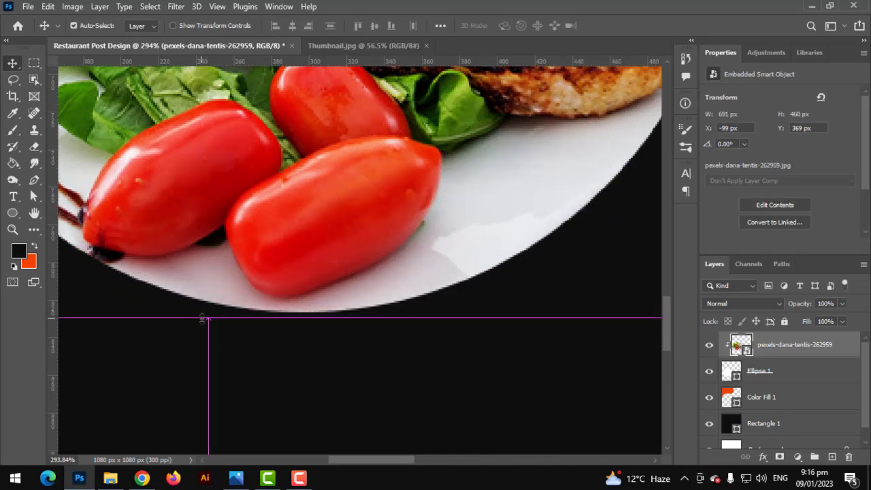
- Give the circle behind the food photo an orange stroke 5 px wide
{"action": "key", "text": "ctrl+0"}
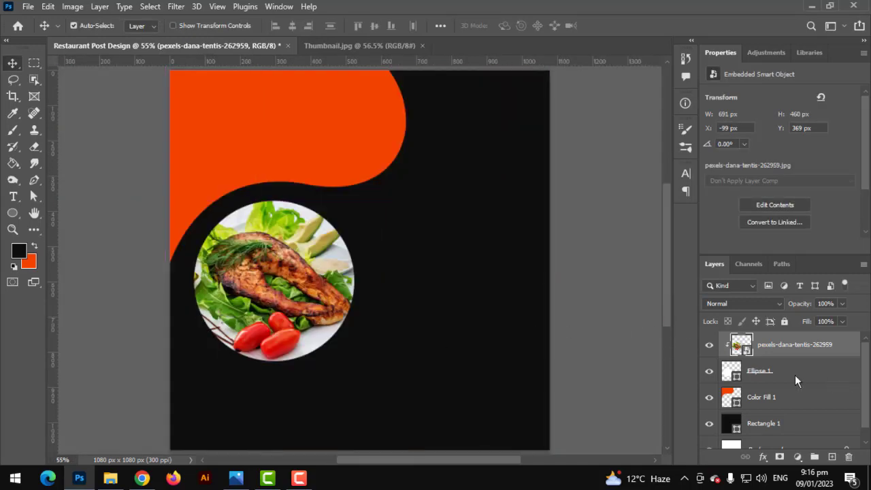
{"action": "left_click", "coordinate": [795, 372]}
{"action": "left_click", "coordinate": [746, 205]}
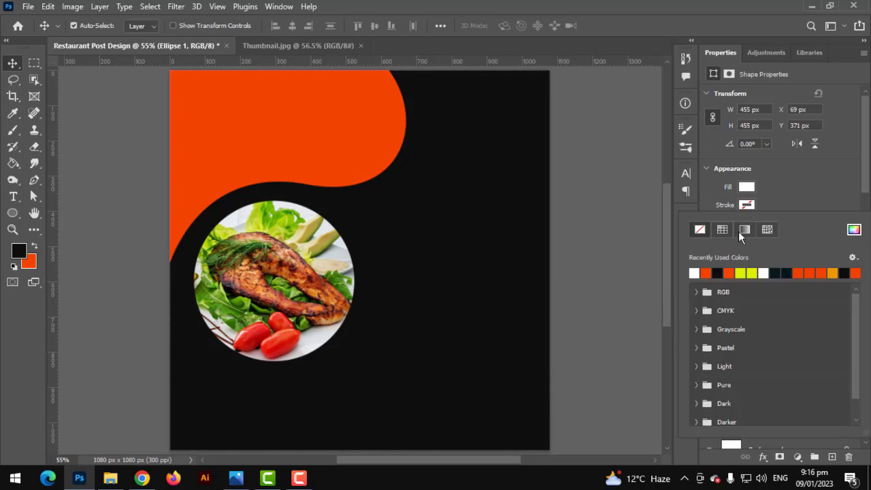
{"action": "left_click", "coordinate": [705, 272]}
{"action": "left_click", "coordinate": [778, 204]}
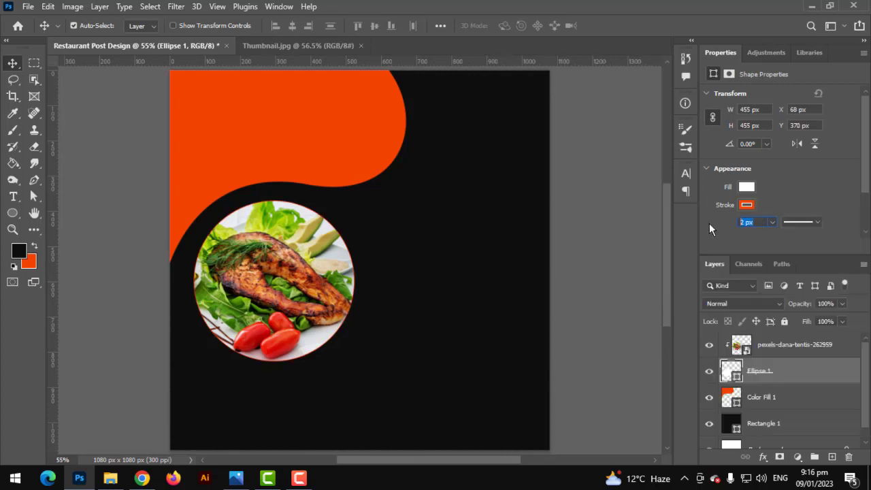
{"action": "type", "text": "5"}
{"action": "key", "text": "Return"}
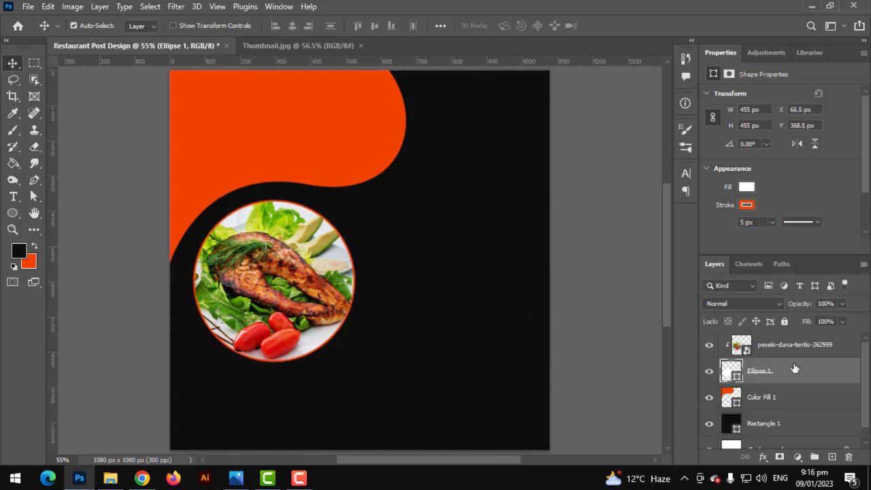
- Duplicate the circle layer and set the fill of the lower circle, Ellipse 1, to none
{"action": "key", "text": "ctrl+j"}
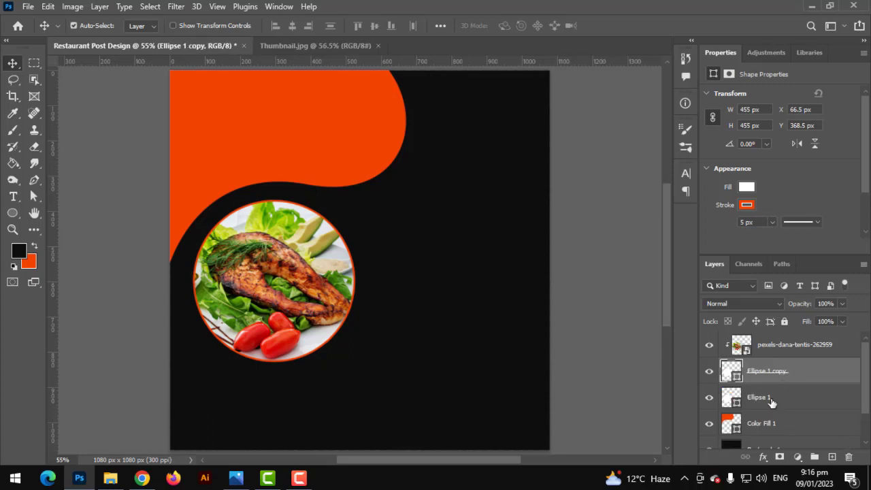
{"action": "left_click", "coordinate": [772, 402]}
{"action": "left_click", "coordinate": [746, 205]}
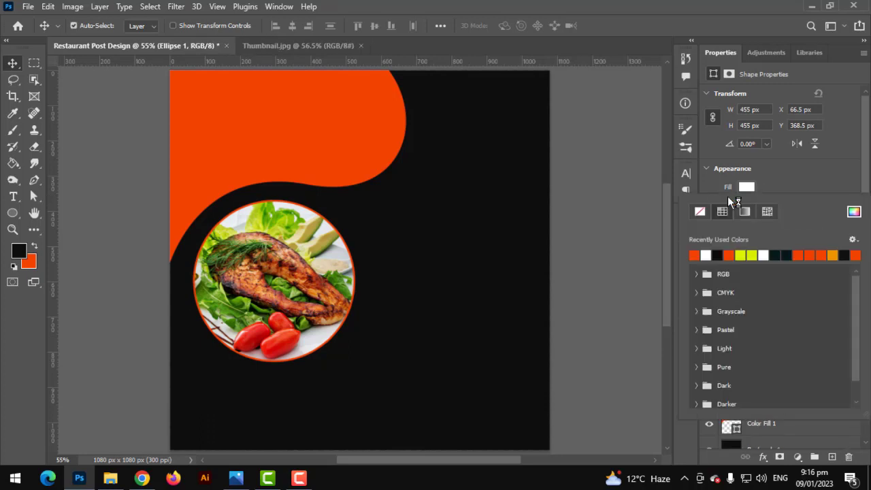
{"action": "left_click", "coordinate": [779, 180]}
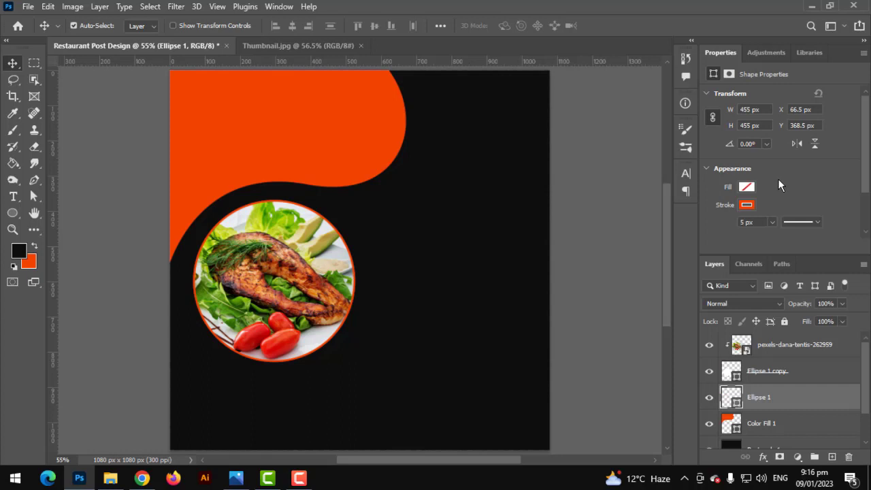
- Change the lower circle's stroke to white and make it a dashed line
{"action": "left_click", "coordinate": [746, 204]}
{"action": "left_click", "coordinate": [706, 273]}
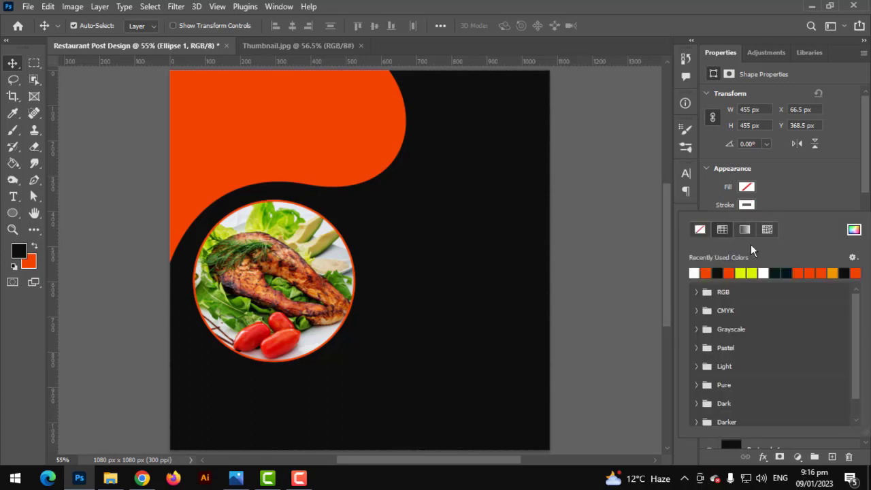
{"action": "left_click", "coordinate": [801, 201]}
{"action": "left_click", "coordinate": [788, 221]}
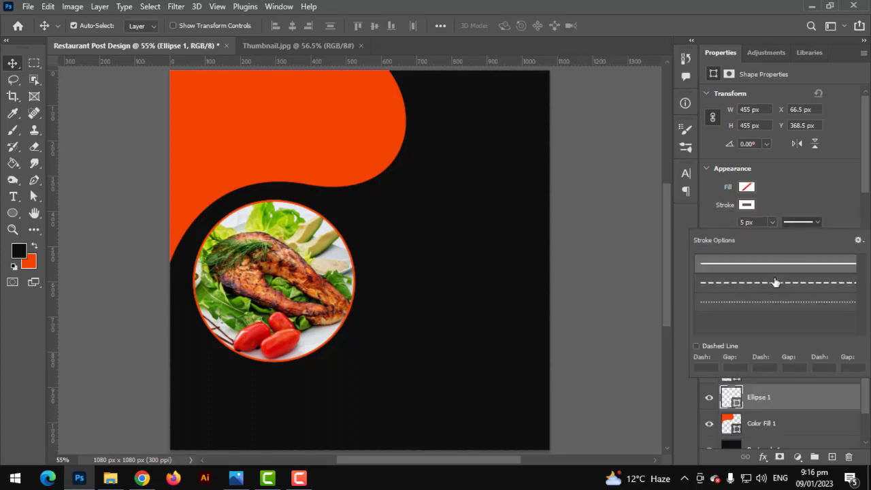
{"action": "left_click", "coordinate": [774, 282]}
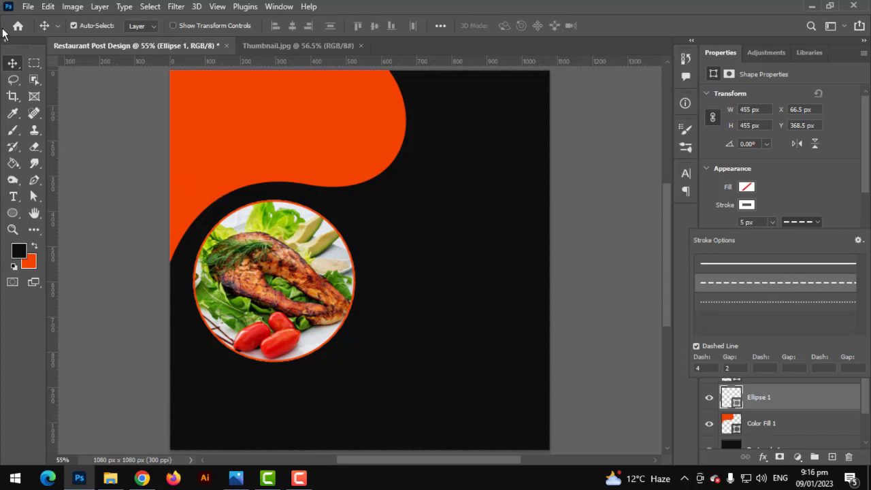
- Enlarge the white dashed circle evenly around the food photo to about 481 px wide
{"action": "left_click", "coordinate": [14, 64]}
{"action": "key", "text": "ctrl+t"}
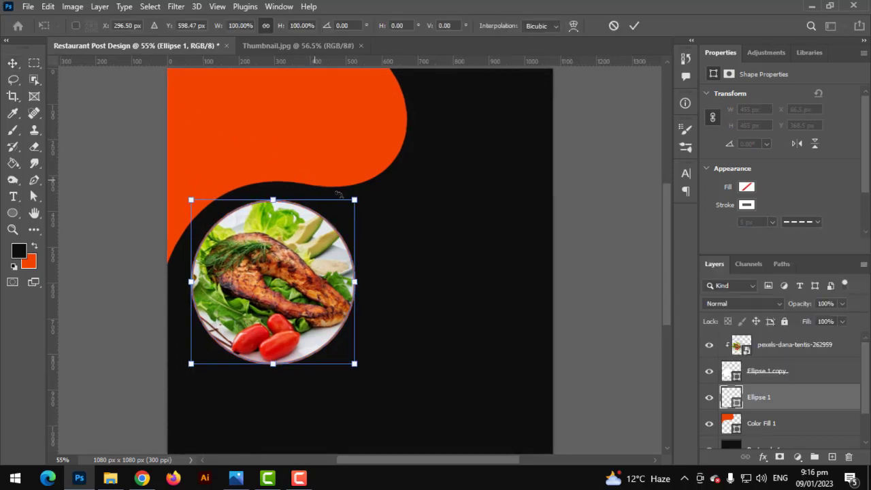
{"action": "scroll", "coordinate": [314, 182], "scroll_direction": "up", "scroll_amount": 2}
{"action": "left_click_drag", "start_coordinate": [363, 204], "coordinate": [371, 202]}
{"action": "key", "text": "Return"}
{"action": "scroll", "coordinate": [371, 202], "scroll_direction": "down", "scroll_amount": 2}
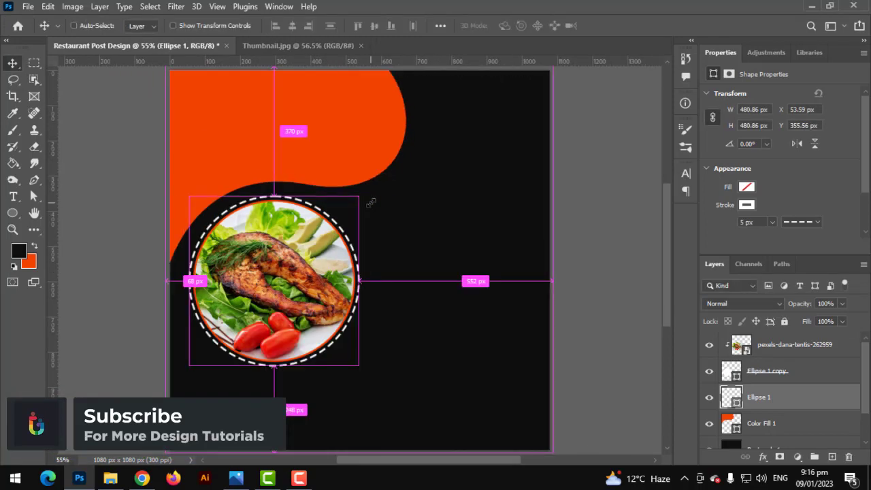
{"action": "scroll", "coordinate": [379, 302], "scroll_direction": "up", "scroll_amount": 2}
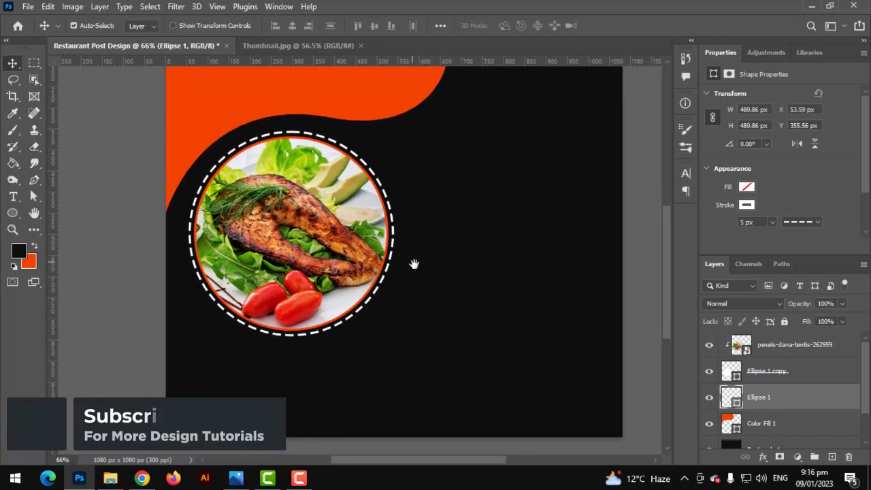
- Duplicate the orange-stroked circle and the dashed circle layers together and place both copies above the food photo layer
{"action": "left_click", "coordinate": [776, 415]}
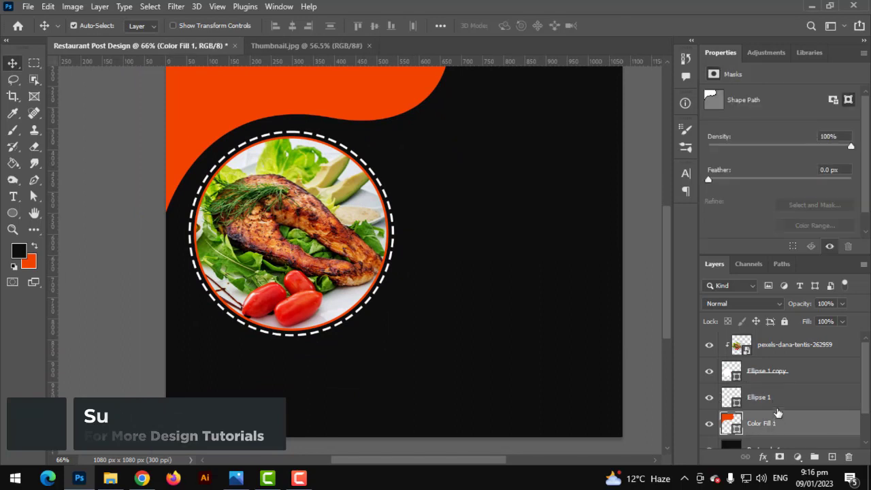
{"action": "left_click", "coordinate": [773, 395]}
{"action": "left_click", "coordinate": [772, 383]}
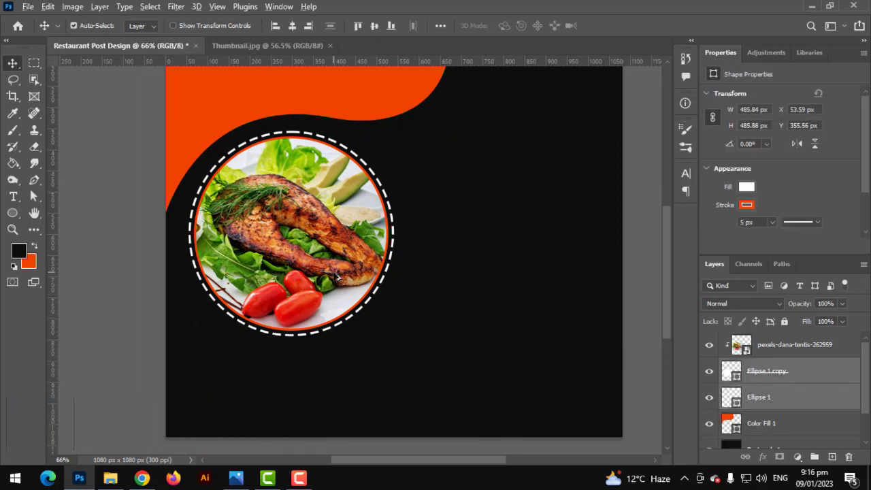
{"action": "mouse_move", "coordinate": [362, 292]}
{"action": "left_mouse_down"}
{"action": "mouse_move", "coordinate": [484, 366]}
{"action": "mouse_move", "coordinate": [496, 363]}
{"action": "left_mouse_up"}
{"action": "left_click", "coordinate": [735, 397]}
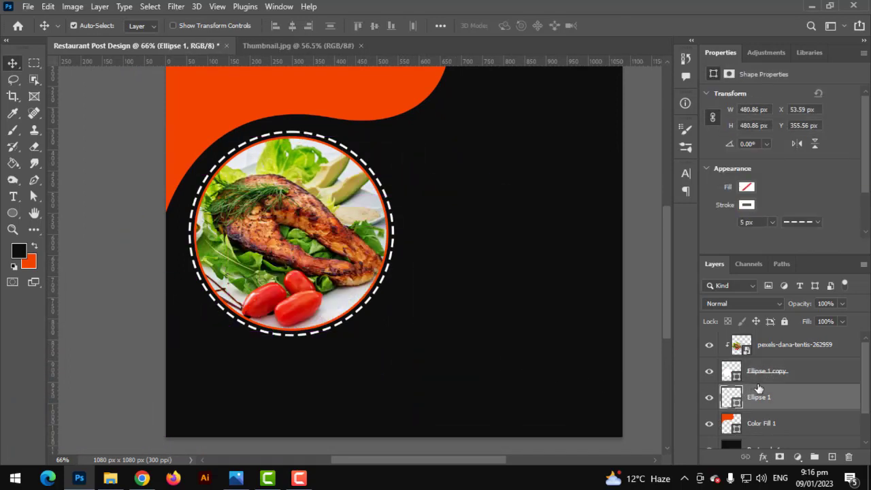
{"action": "left_click", "coordinate": [758, 378], "text": "shift"}
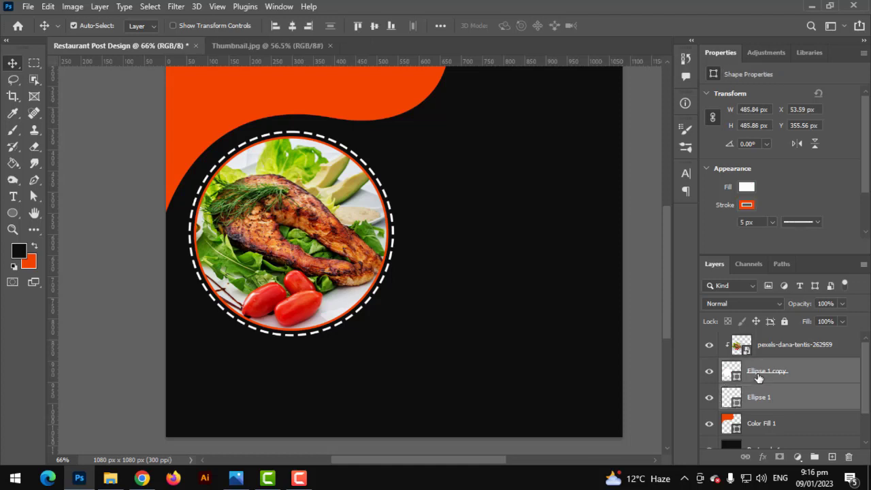
{"action": "key", "text": "ctrl+j"}
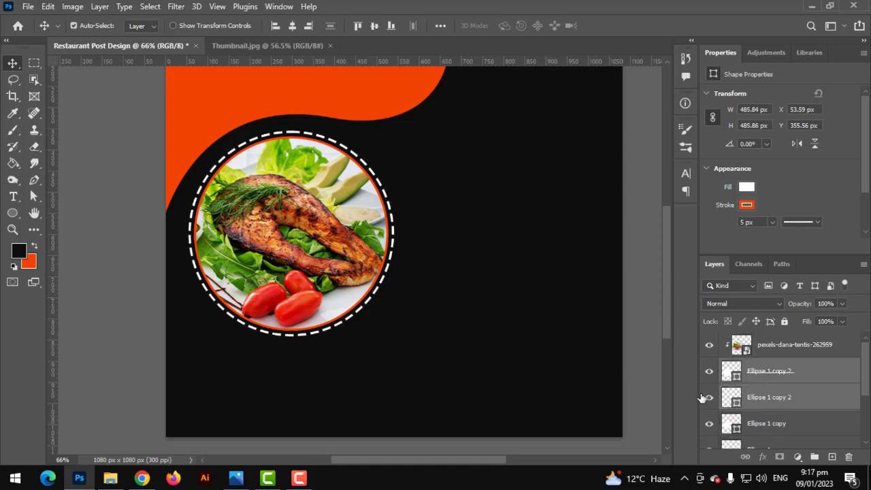
{"action": "left_click_drag", "start_coordinate": [764, 371], "coordinate": [760, 334]}
{"action": "left_click", "coordinate": [790, 397]}
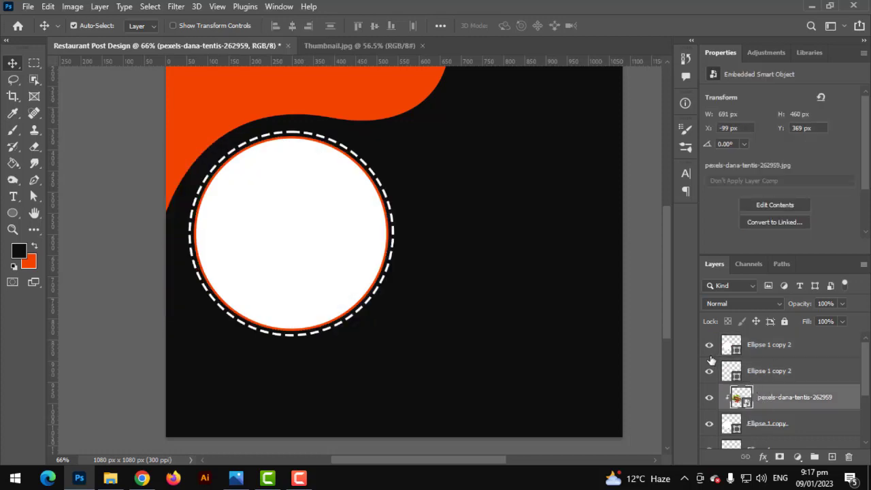
- Scale the two copied circles to about 69% and position them overlapping the lower-right edge of the food photo circle
{"action": "scroll", "coordinate": [748, 362], "scroll_direction": "down", "scroll_amount": 1}
{"action": "scroll", "coordinate": [762, 358], "scroll_direction": "up", "scroll_amount": 1}
{"action": "left_click", "coordinate": [764, 371]}
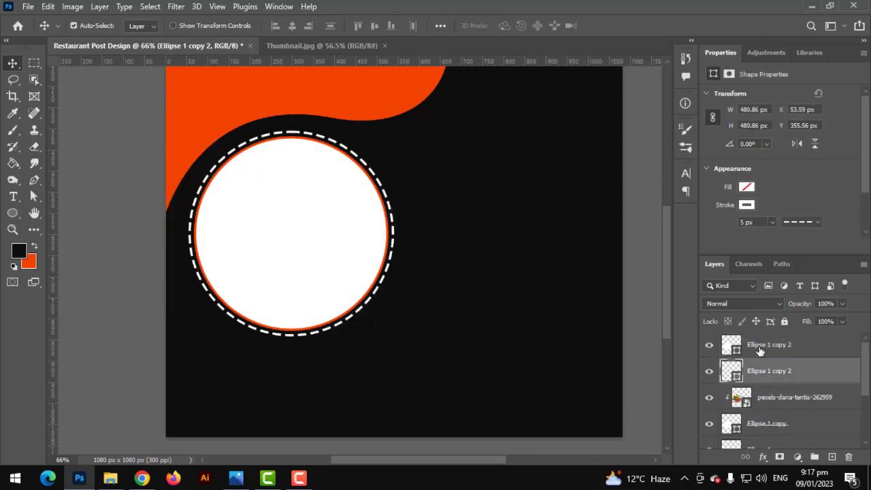
{"action": "left_click", "coordinate": [759, 347], "text": "shift"}
{"action": "key", "text": "ctrl+t"}
{"action": "left_click_drag", "start_coordinate": [362, 259], "coordinate": [474, 355]}
{"action": "left_click_drag", "start_coordinate": [507, 233], "coordinate": [473, 261]}
{"action": "left_click_drag", "start_coordinate": [433, 332], "coordinate": [423, 310]}
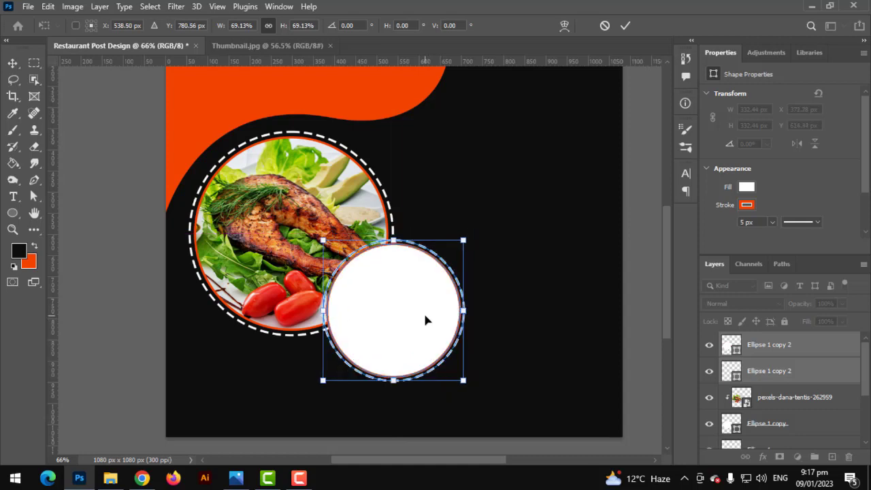
{"action": "key", "text": "Return"}
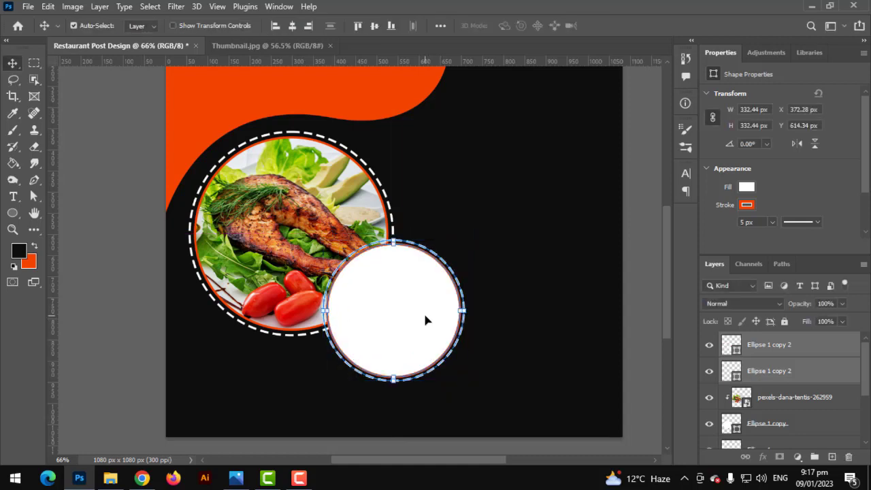
{"action": "left_click", "coordinate": [66, 299]}
{"action": "scroll", "coordinate": [219, 338], "scroll_direction": "up", "scroll_amount": 1}
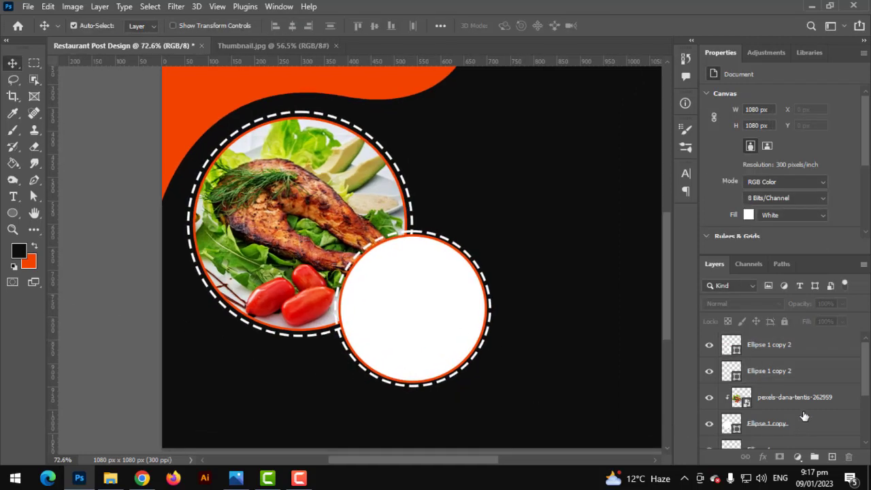
- Try to turn a duplicate of the smaller dashed circle into a larger near-black 0e0e0e backing circle, and delete that copy
{"action": "left_click", "coordinate": [780, 379]}
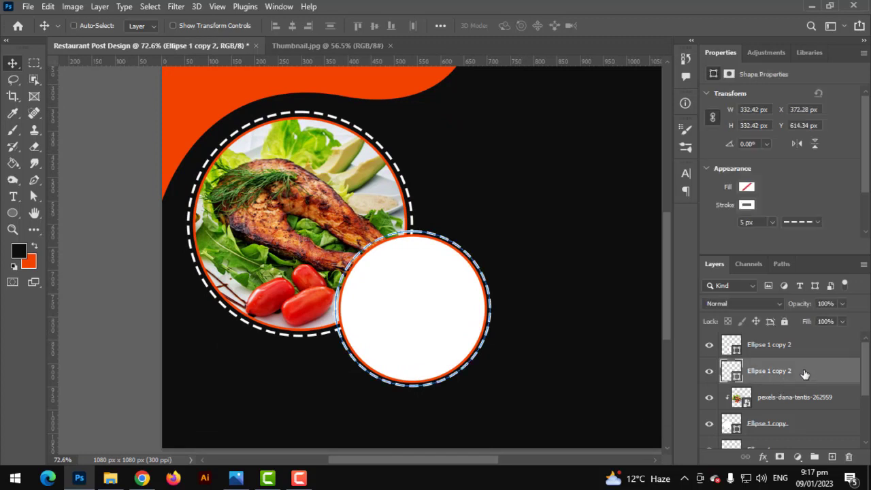
{"action": "key", "text": "ctrl+j"}
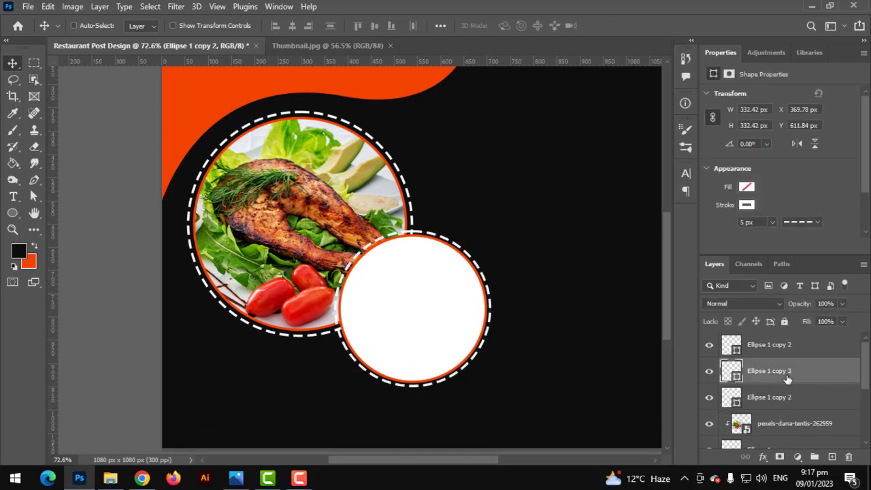
{"action": "left_click", "coordinate": [762, 402]}
{"action": "double_click", "coordinate": [734, 400]}
{"action": "left_click", "coordinate": [416, 402]}
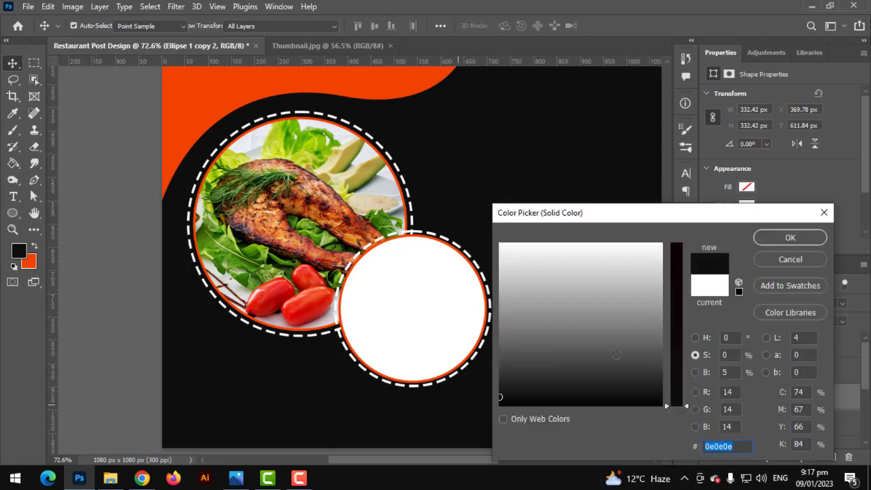
{"action": "left_click", "coordinate": [789, 237]}
{"action": "key", "text": "ctrl+t"}
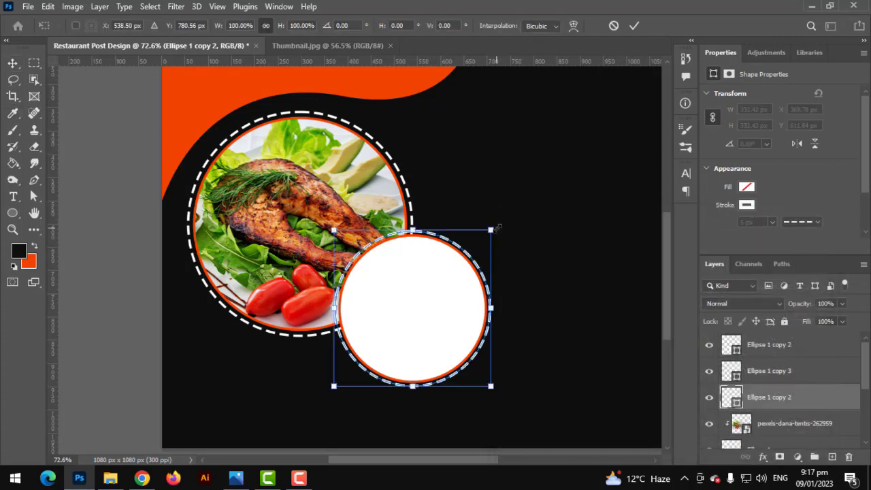
{"action": "mouse_move", "coordinate": [496, 228]}
{"action": "left_mouse_down"}
{"action": "mouse_move", "coordinate": [503, 216]}
{"action": "mouse_move", "coordinate": [499, 223]}
{"action": "left_mouse_up"}
{"action": "key", "text": "Escape"}
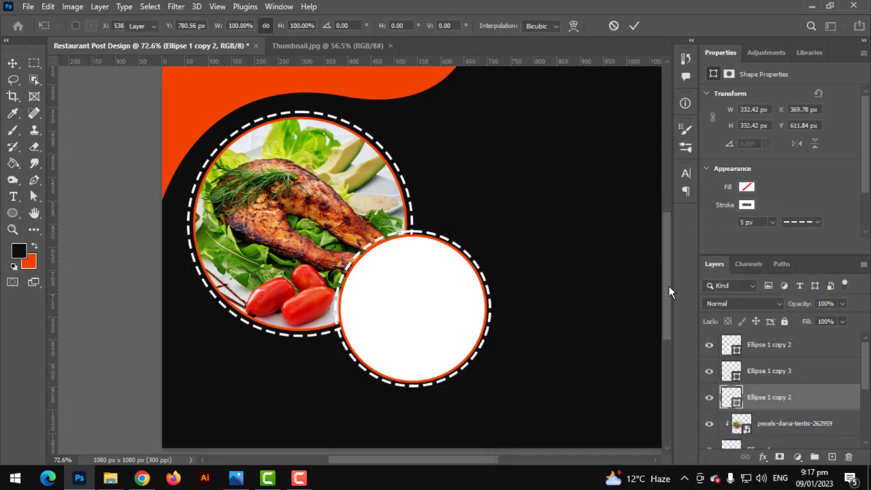
{"action": "key", "text": "Delete"}
- Duplicate the small white circle beneath its dashed ring, remove the copy's stroke and fill it with black
{"action": "left_click", "coordinate": [773, 352]}
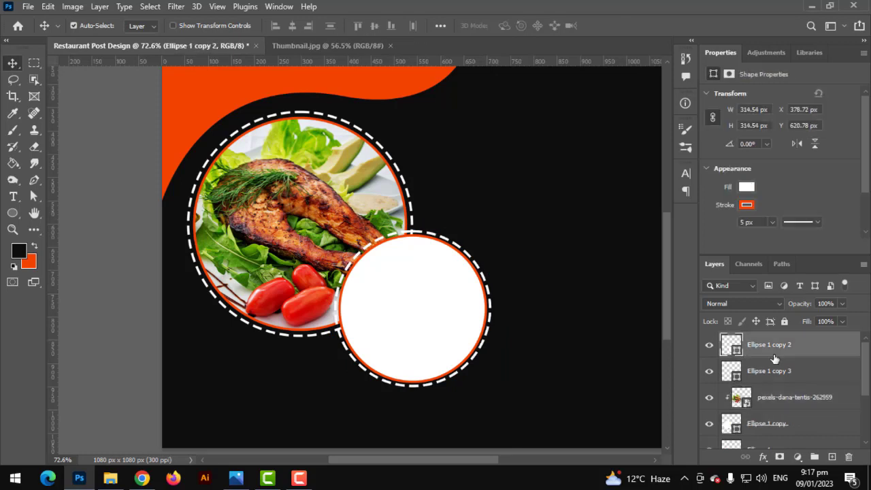
{"action": "left_click_drag", "start_coordinate": [777, 365], "coordinate": [792, 406]}
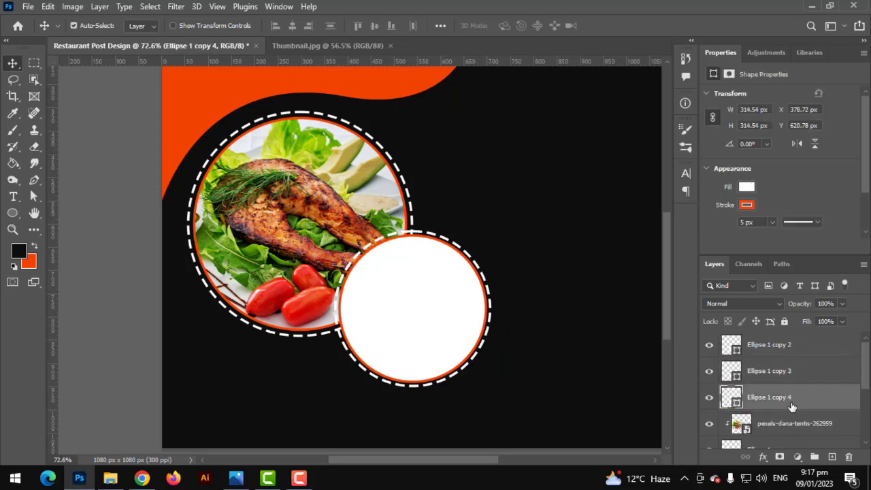
{"action": "left_click", "coordinate": [747, 205]}
{"action": "left_click", "coordinate": [698, 230]}
{"action": "left_click", "coordinate": [746, 186]}
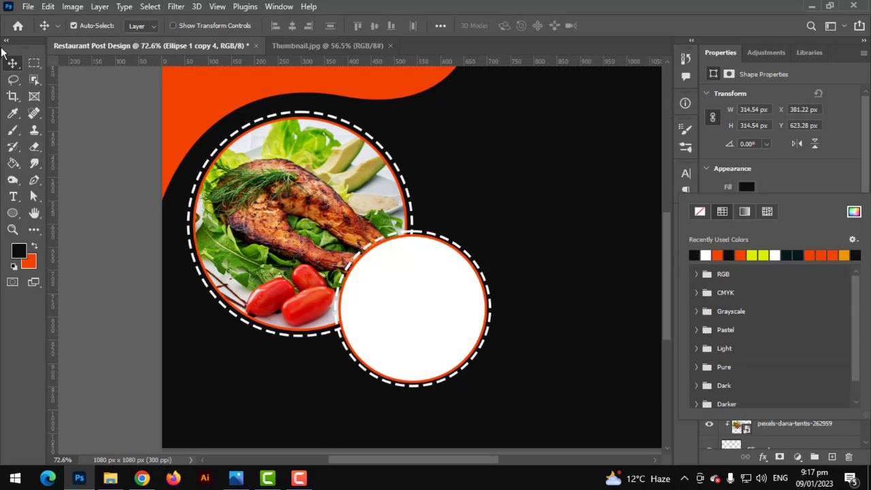
{"action": "left_click", "coordinate": [151, 118]}
- Enlarge the black backing circle evenly to about 374 px so it extends beyond the dashed ring
{"action": "key", "text": "ctrl+t"}
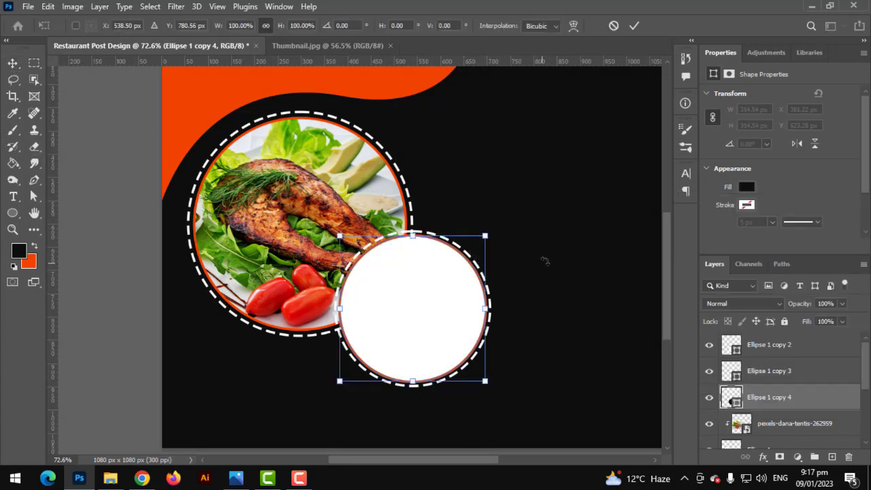
{"action": "left_click_drag", "start_coordinate": [499, 241], "coordinate": [511, 233]}
{"action": "key", "text": "Return"}
{"action": "scroll", "coordinate": [497, 288], "scroll_direction": "up", "scroll_amount": 1}
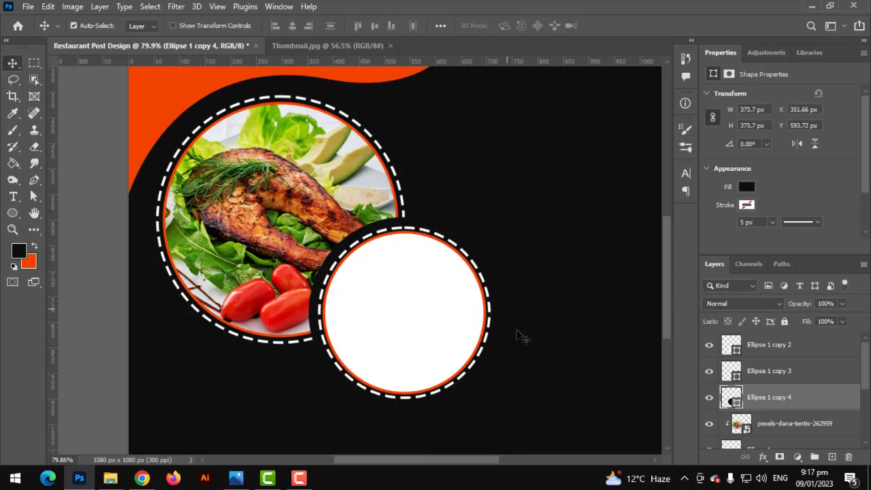
- Duplicate the white circle, its dashed ring and the black backing circle together
{"action": "left_click", "coordinate": [758, 347], "text": "shift"}
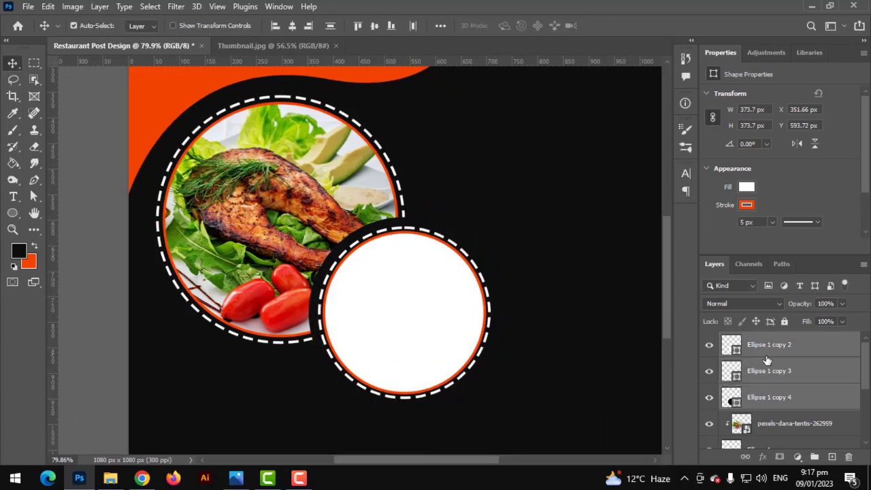
{"action": "scroll", "coordinate": [768, 374], "scroll_direction": "down", "scroll_amount": 2}
{"action": "scroll", "coordinate": [708, 367], "scroll_direction": "down", "scroll_amount": 1}
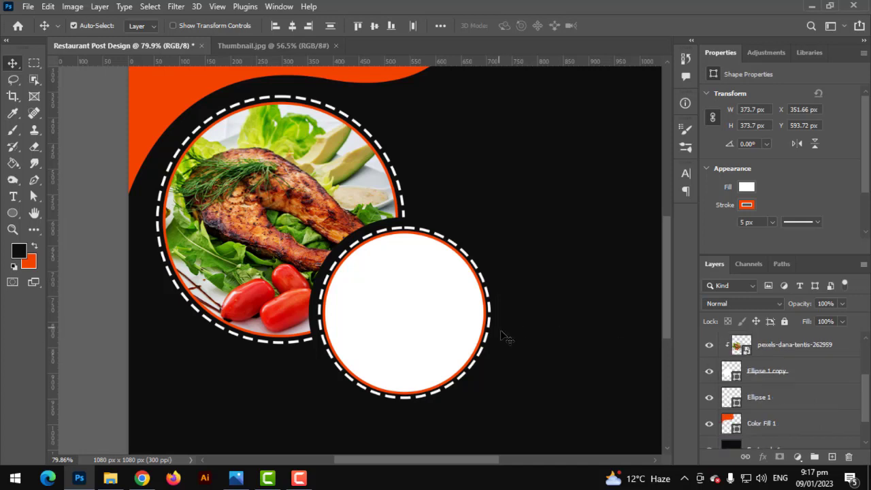
{"action": "scroll", "coordinate": [504, 333], "scroll_direction": "down", "scroll_amount": 2}
{"action": "key", "text": "ctrl"}
{"action": "key", "text": "ctrl+j"}
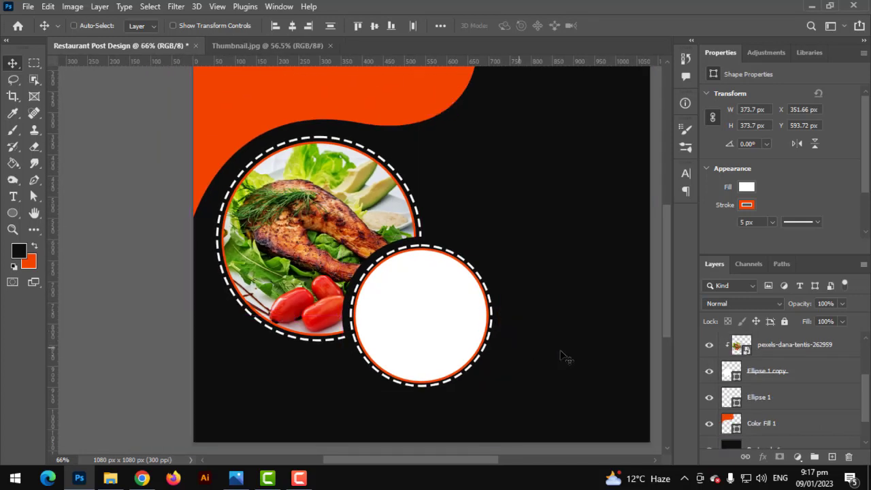
{"action": "scroll", "coordinate": [783, 395], "scroll_direction": "up", "scroll_amount": 6}
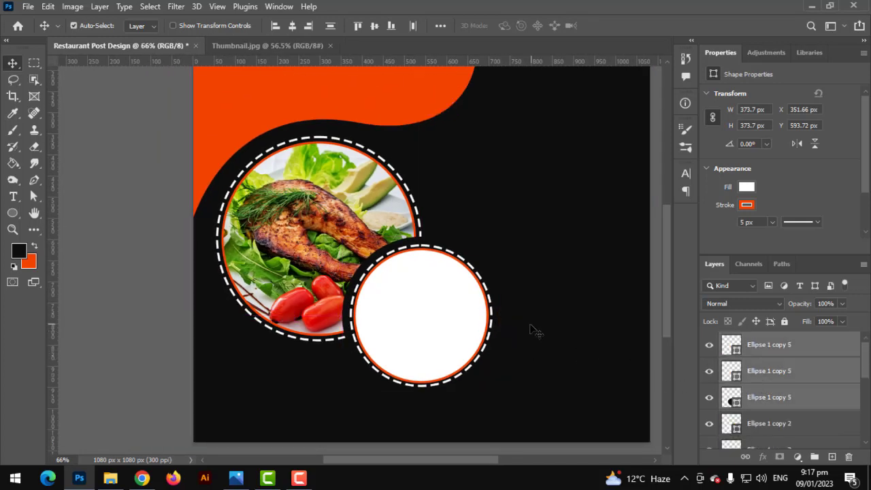
- Scale the duplicated circle set to about 65.5% and place it overlapping the lower-right edge of the second circle
{"action": "key", "text": "ctrl+t"}
{"action": "left_click_drag", "start_coordinate": [442, 327], "coordinate": [547, 378]}
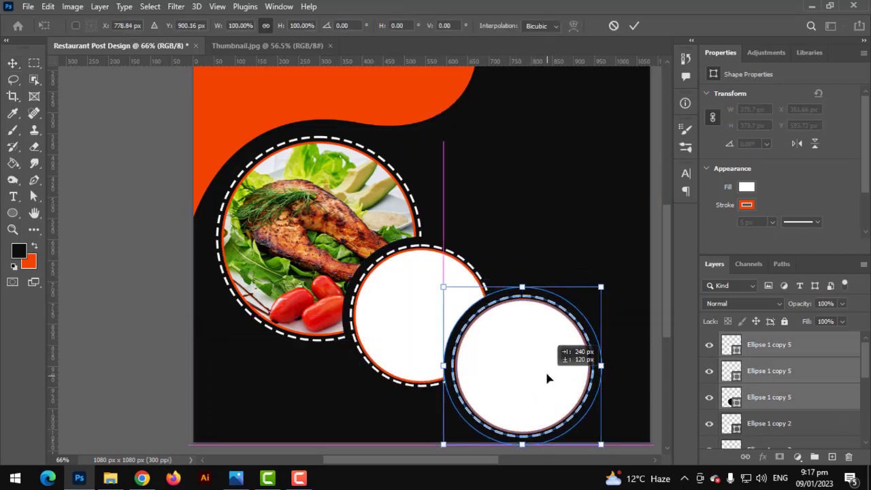
{"action": "left_click_drag", "start_coordinate": [600, 286], "coordinate": [573, 315]}
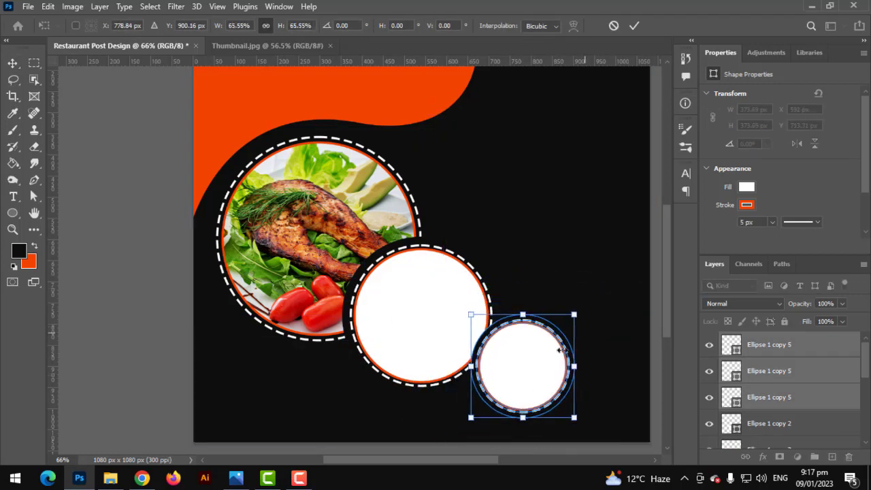
{"action": "left_click_drag", "start_coordinate": [559, 349], "coordinate": [523, 356]}
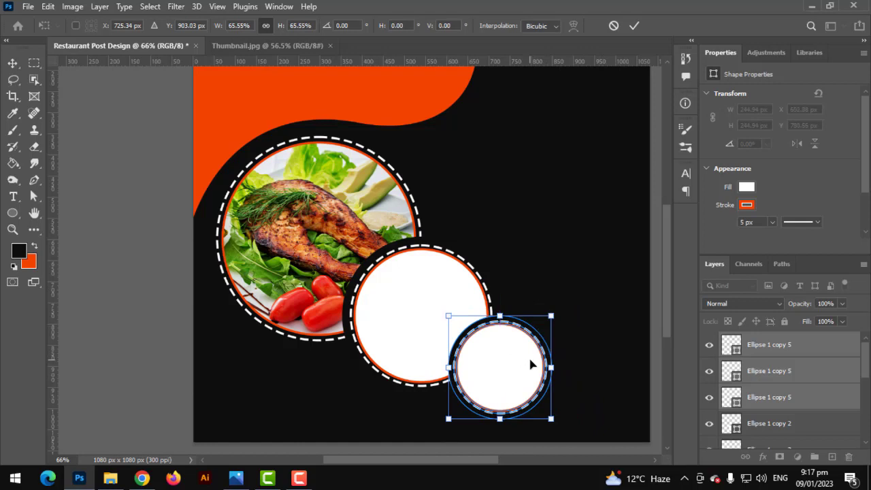
{"action": "key", "text": "Return"}
- Try rotating the selected circle and photo layers together by about -5.3° and undo the rotation
{"action": "scroll", "coordinate": [763, 423], "scroll_direction": "down", "scroll_amount": 2}
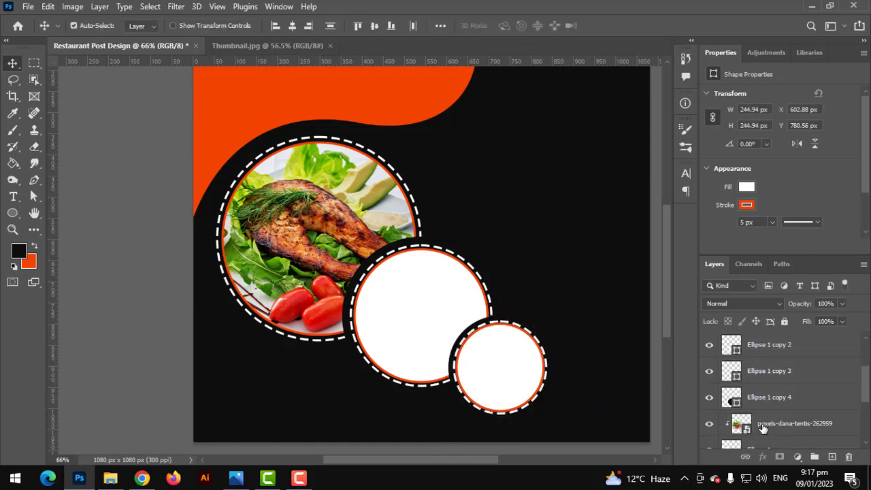
{"action": "scroll", "coordinate": [771, 437], "scroll_direction": "down", "scroll_amount": 2}
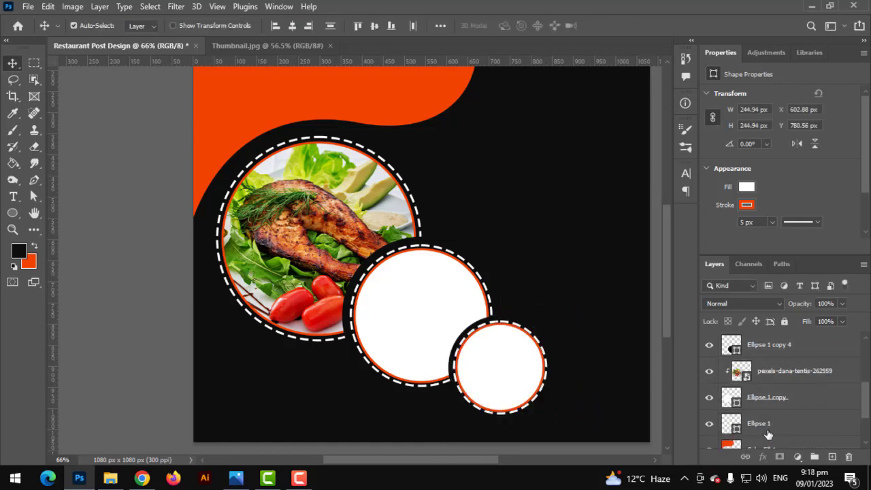
{"action": "left_click", "coordinate": [769, 429], "text": "shift"}
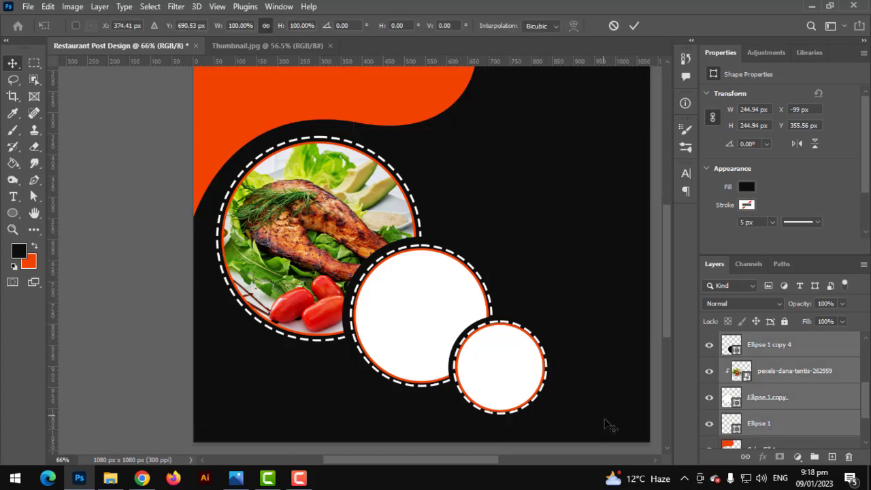
{"action": "key", "text": "ctrl+t"}
{"action": "left_click_drag", "start_coordinate": [616, 435], "coordinate": [661, 436]}
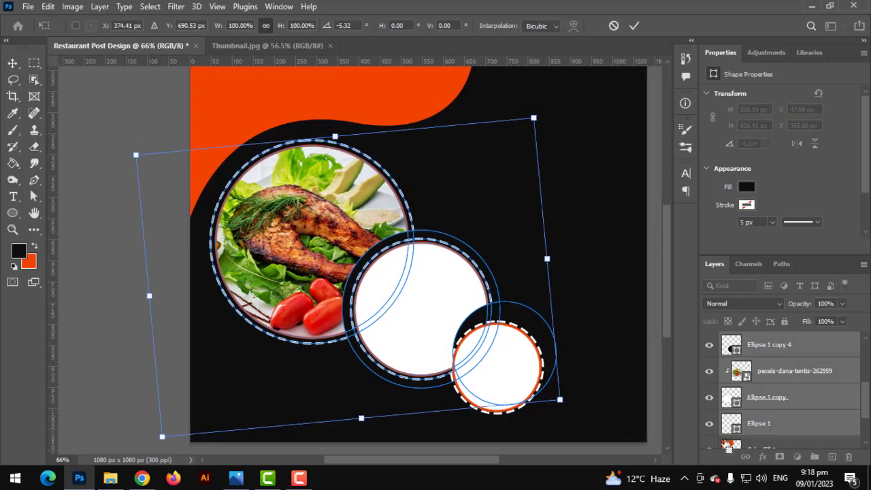
{"action": "key", "text": "ctrl+z"}
{"action": "scroll", "coordinate": [773, 411], "scroll_direction": "up", "scroll_amount": 5}
{"action": "key", "text": "Return"}
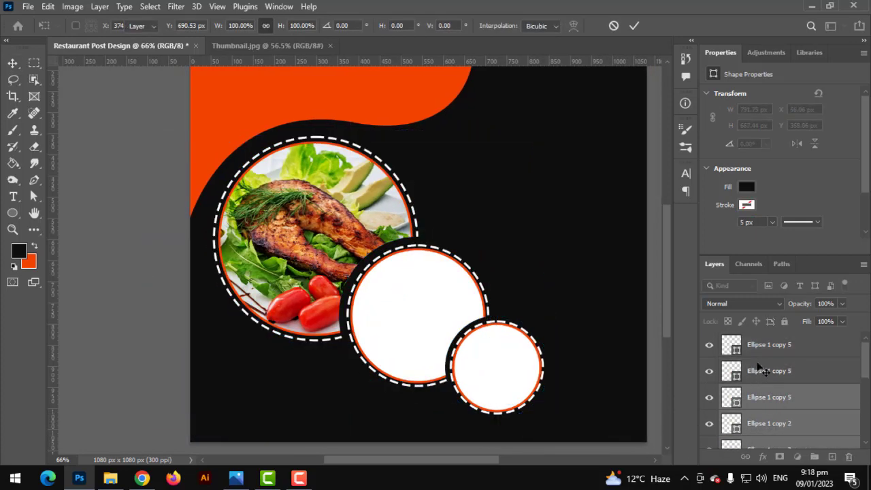
- Rotate all the circle, ring and photo layers together by about -5°
{"action": "left_click", "coordinate": [761, 354], "text": "shift"}
{"action": "key", "text": "ctrl+t"}
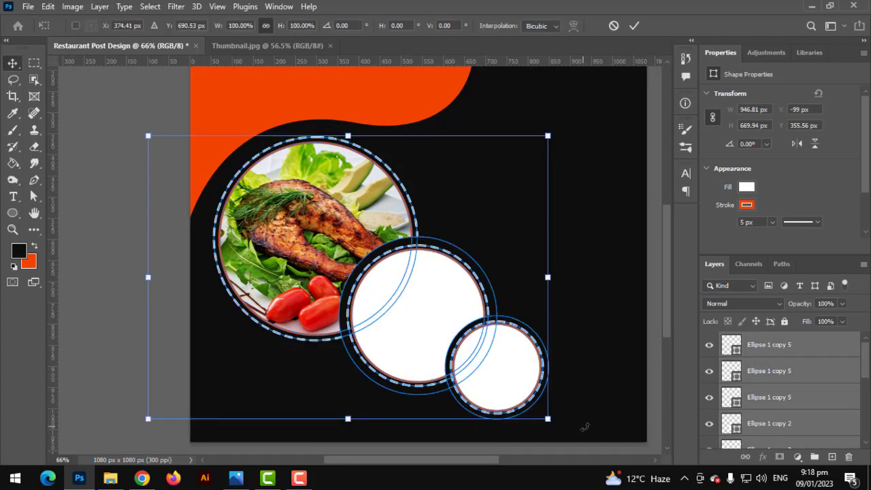
{"action": "left_click_drag", "start_coordinate": [583, 424], "coordinate": [609, 414]}
{"action": "key", "text": "Return"}
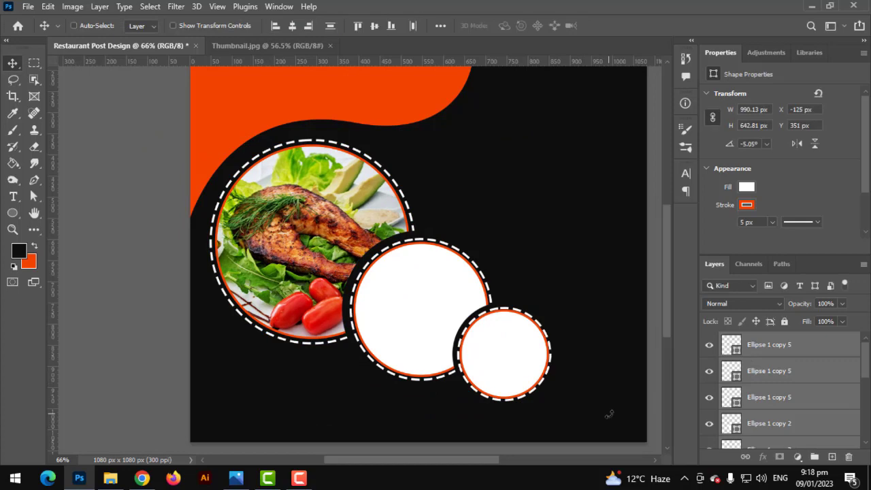
- Enlarge all the circle and photo layers together until the middle white circle is about 341 px wide, then deselect them
{"action": "scroll", "coordinate": [609, 413], "scroll_direction": "down", "scroll_amount": 1}
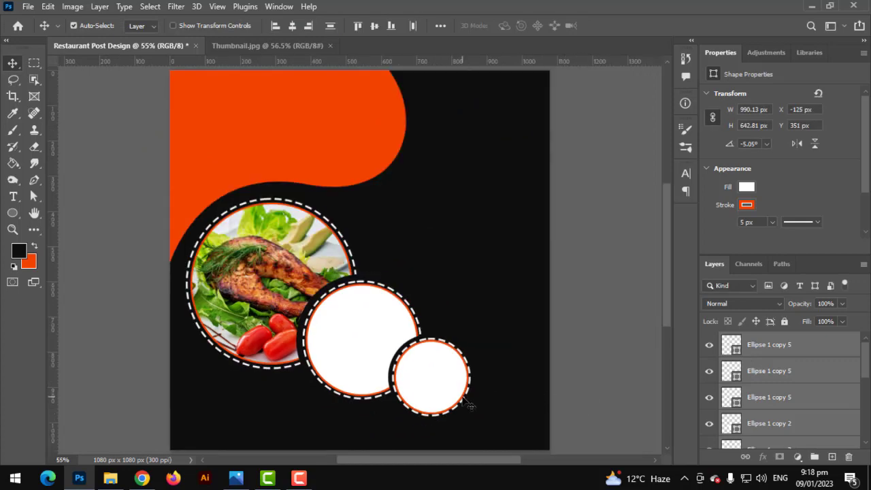
{"action": "key", "text": "ctrl+t"}
{"action": "left_click_drag", "start_coordinate": [477, 417], "coordinate": [510, 426]}
{"action": "key", "text": "Return"}
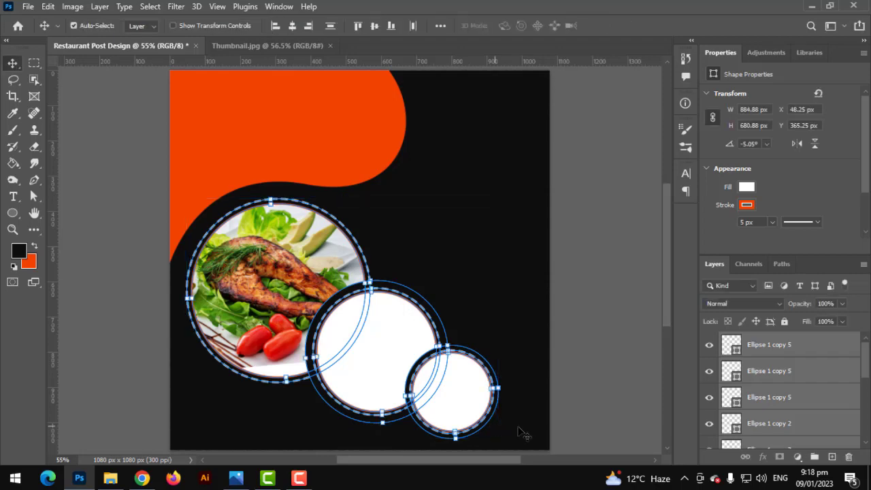
{"action": "left_click", "coordinate": [485, 370]}
{"action": "scroll", "coordinate": [460, 357], "scroll_direction": "up", "scroll_amount": 3}
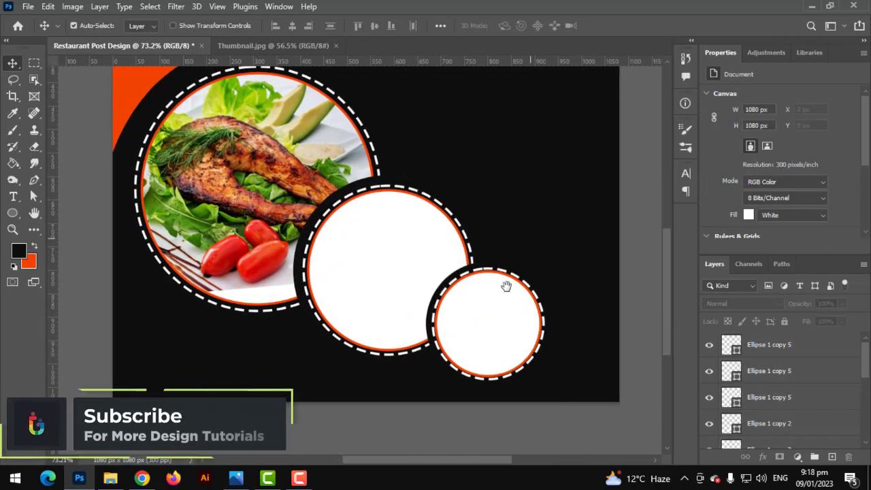
{"action": "scroll", "coordinate": [406, 278], "scroll_direction": "down", "scroll_amount": 1}
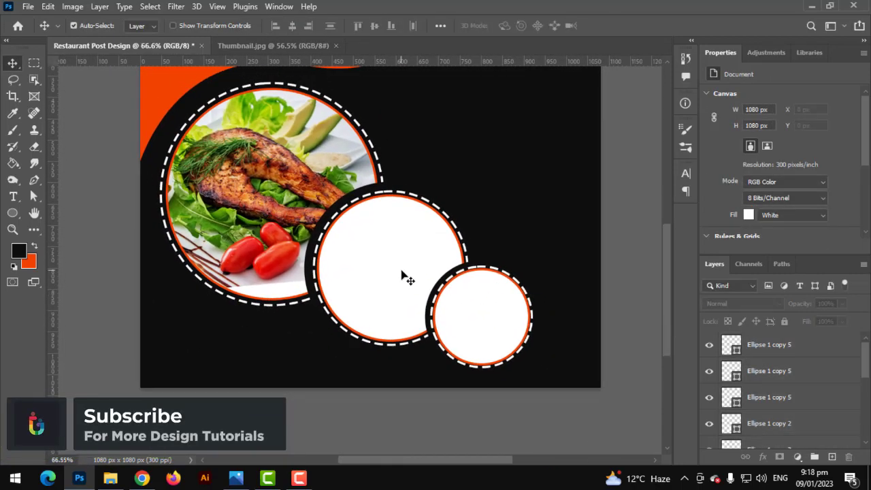
{"action": "scroll", "coordinate": [406, 284], "scroll_direction": "down", "scroll_amount": 2}
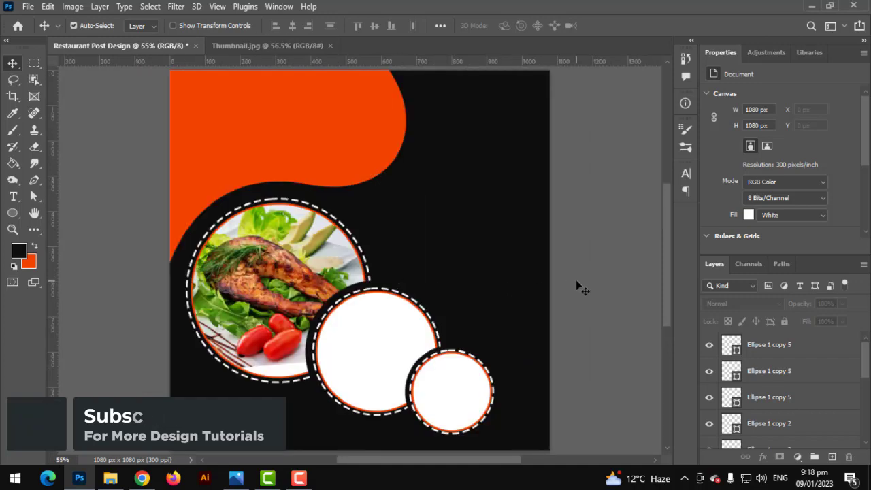
- Identify the middle white circle's layer and place the pancake photo pexels-ash-376464 as an embedded image directly above it
{"action": "scroll", "coordinate": [747, 406], "scroll_direction": "down", "scroll_amount": 2}
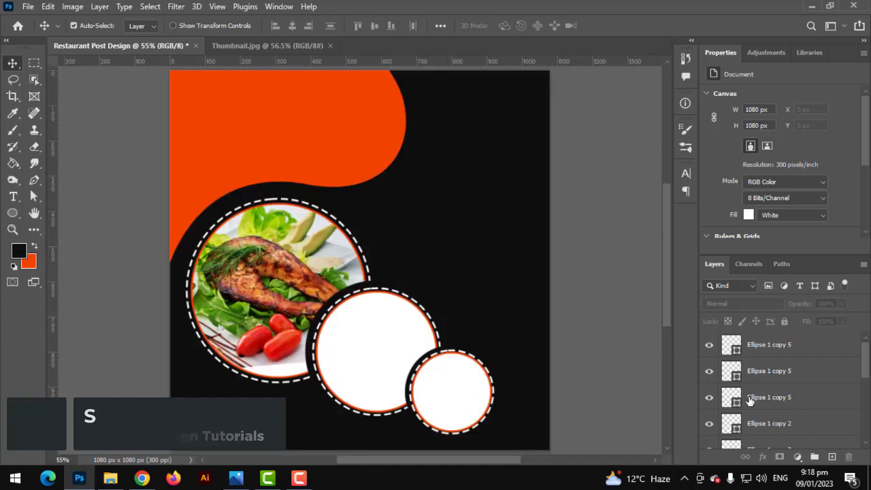
{"action": "scroll", "coordinate": [749, 403], "scroll_direction": "up", "scroll_amount": 1}
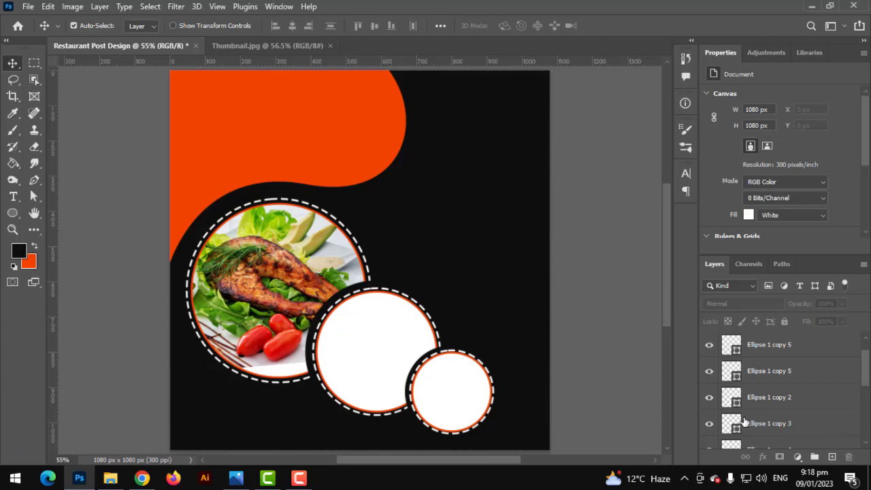
{"action": "scroll", "coordinate": [743, 418], "scroll_direction": "down", "scroll_amount": 1}
{"action": "left_click", "coordinate": [742, 380]}
{"action": "left_click", "coordinate": [709, 371]}
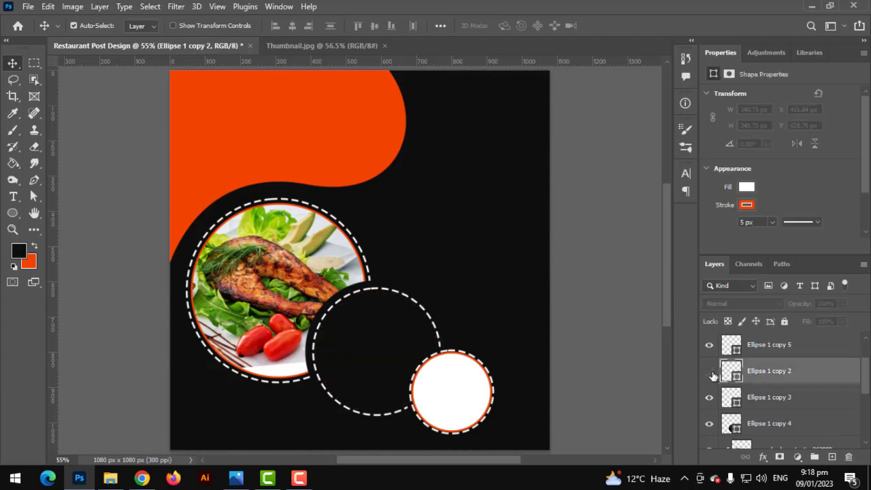
{"action": "left_click", "coordinate": [709, 371]}
{"action": "left_click", "coordinate": [28, 6]}
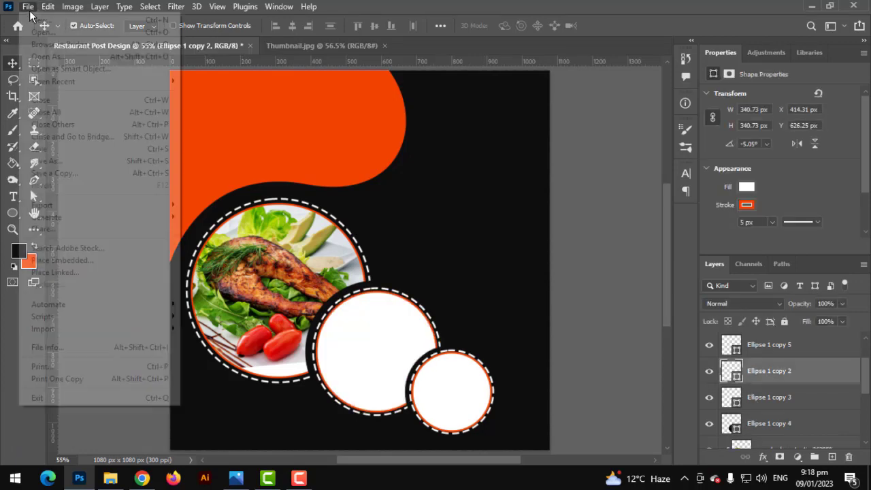
{"action": "left_click", "coordinate": [82, 261]}
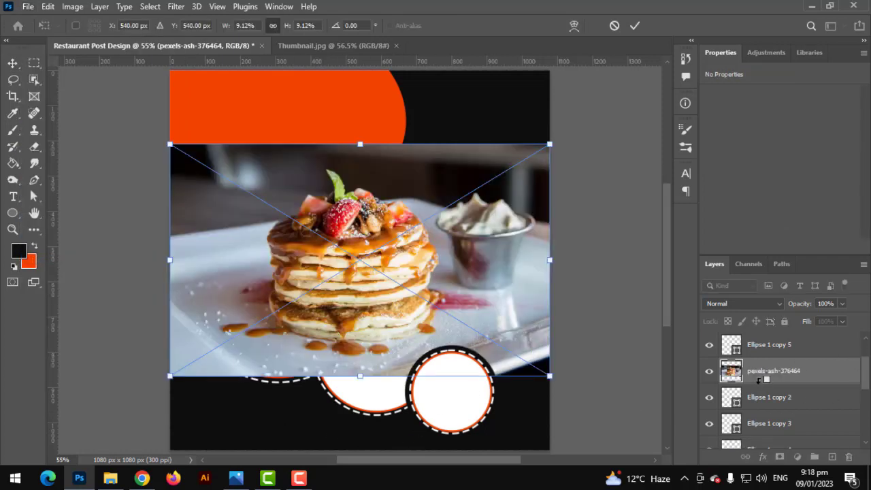
- Clip the pancake photo to the middle circle, scale it to about 4.89%, and position the pancakes inside the frame
{"action": "left_click", "coordinate": [760, 381], "text": "alt"}
{"action": "key", "text": "ctrl+t"}
{"action": "left_click_drag", "start_coordinate": [362, 145], "coordinate": [394, 264]}
{"action": "left_click_drag", "start_coordinate": [403, 313], "coordinate": [425, 352]}
{"action": "left_click_drag", "start_coordinate": [381, 298], "coordinate": [384, 284]}
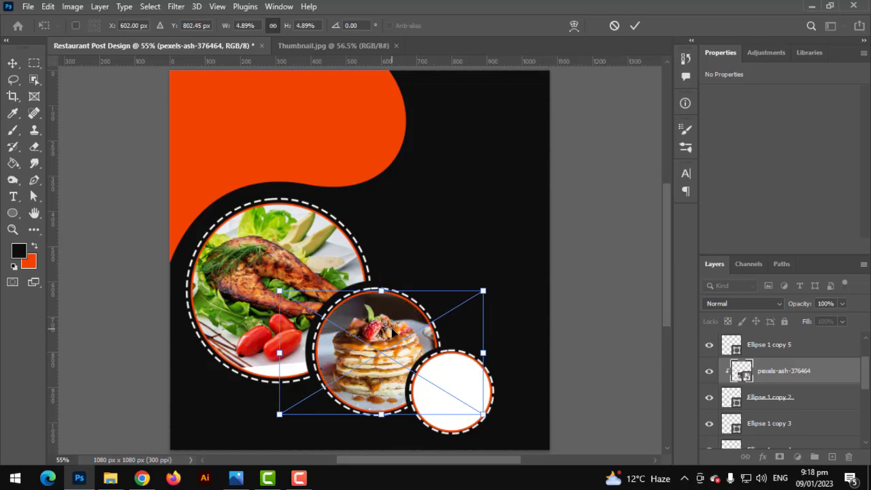
{"action": "key", "text": "Return"}
{"action": "left_click_drag", "start_coordinate": [417, 353], "coordinate": [368, 286]}
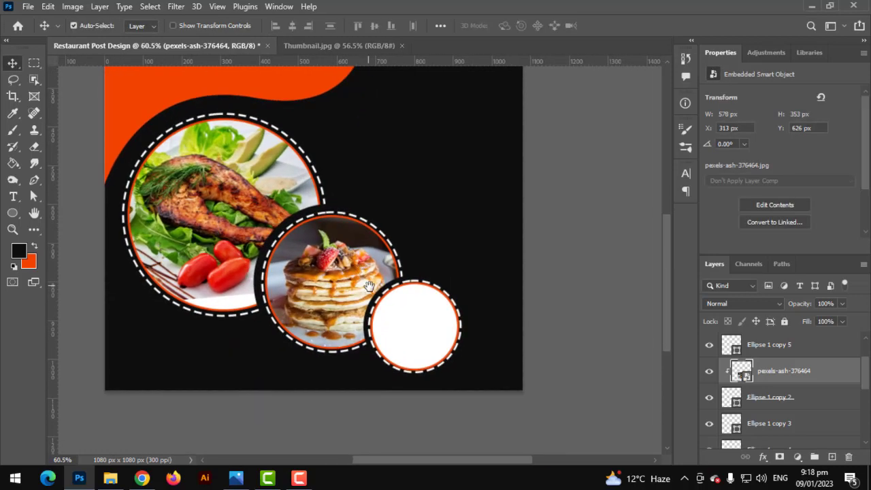
- Place the skewer plate photo pexels-william-choquette-2641886 as an embedded image and move its layer to the top of the stack
{"action": "left_click", "coordinate": [28, 6]}
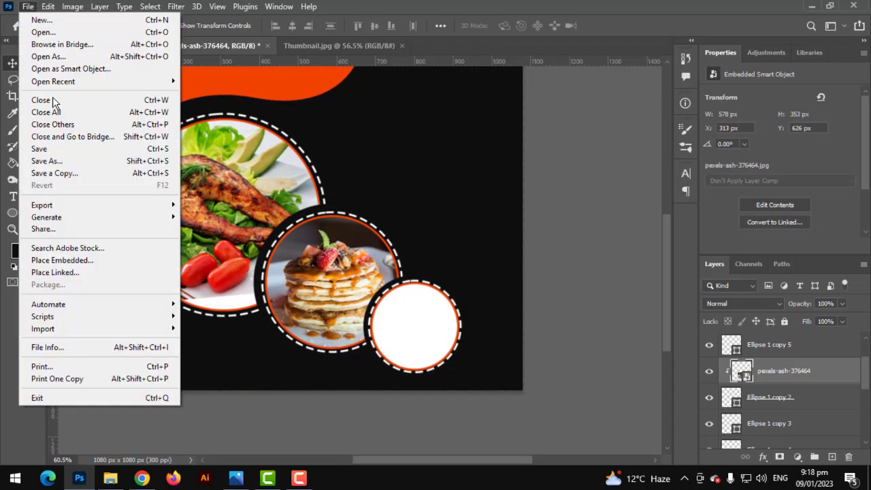
{"action": "left_click", "coordinate": [86, 258]}
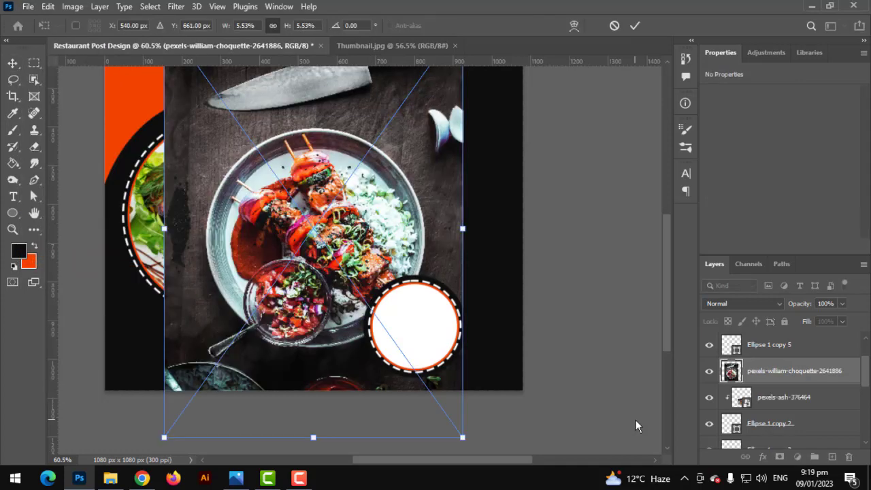
{"action": "scroll", "coordinate": [810, 388], "scroll_direction": "up", "scroll_amount": 2}
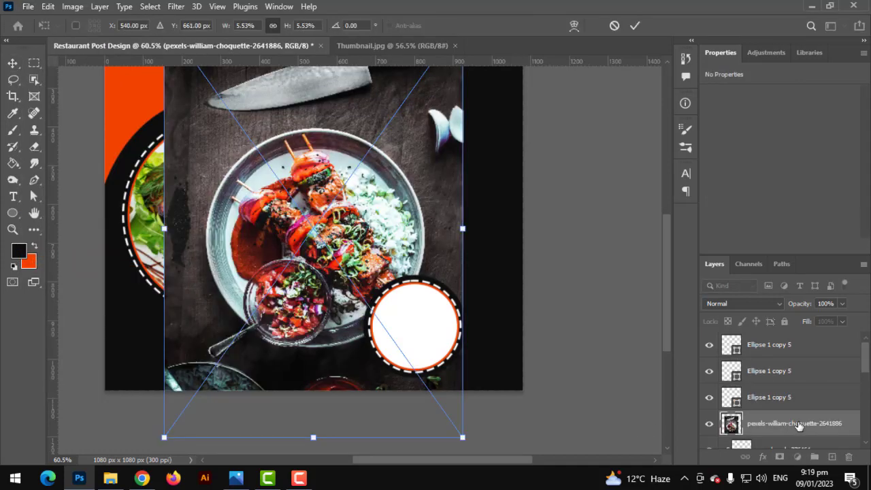
{"action": "key", "text": "Return"}
{"action": "left_click_drag", "start_coordinate": [799, 426], "coordinate": [765, 357]}
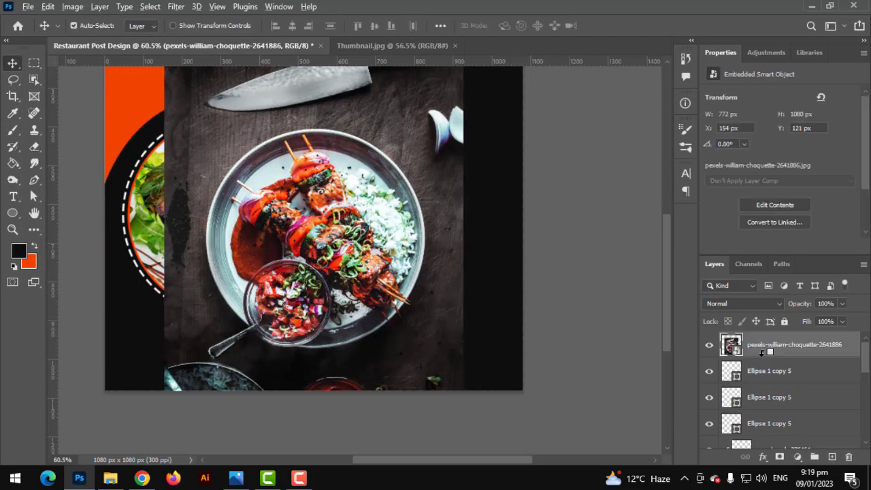
- Clip the skewer photo to the smallest circle, scale it to about 1.83%, and center the plate inside the frame
{"action": "left_click", "coordinate": [762, 353], "text": "alt"}
{"action": "key", "text": "ctrl+t"}
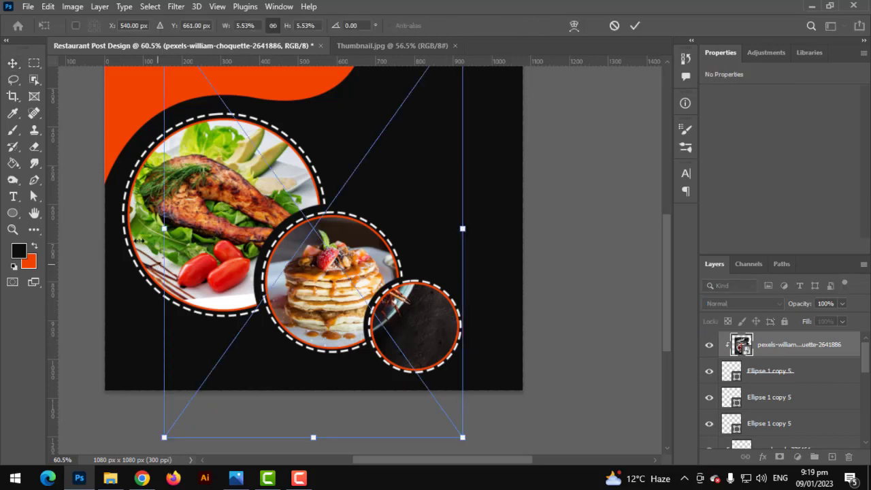
{"action": "left_click_drag", "start_coordinate": [164, 229], "coordinate": [364, 228]}
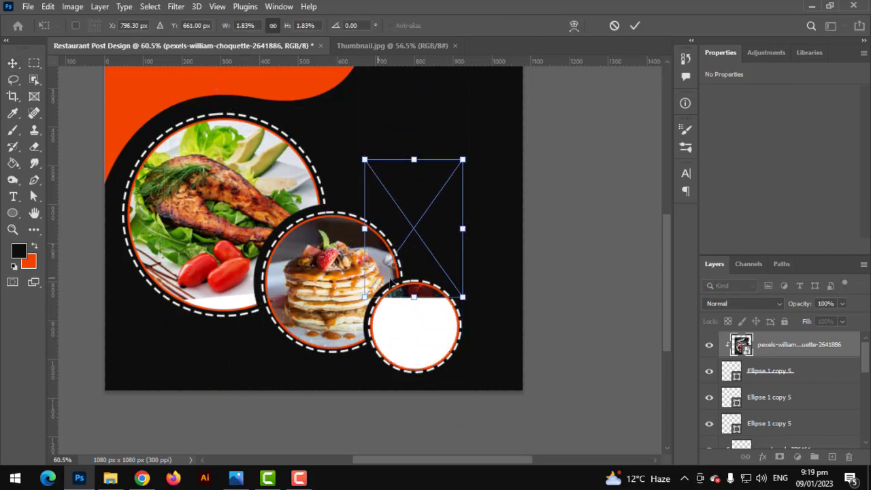
{"action": "left_click_drag", "start_coordinate": [420, 302], "coordinate": [427, 380]}
{"action": "key", "text": "Return"}
{"action": "key", "text": "ctrl+0"}
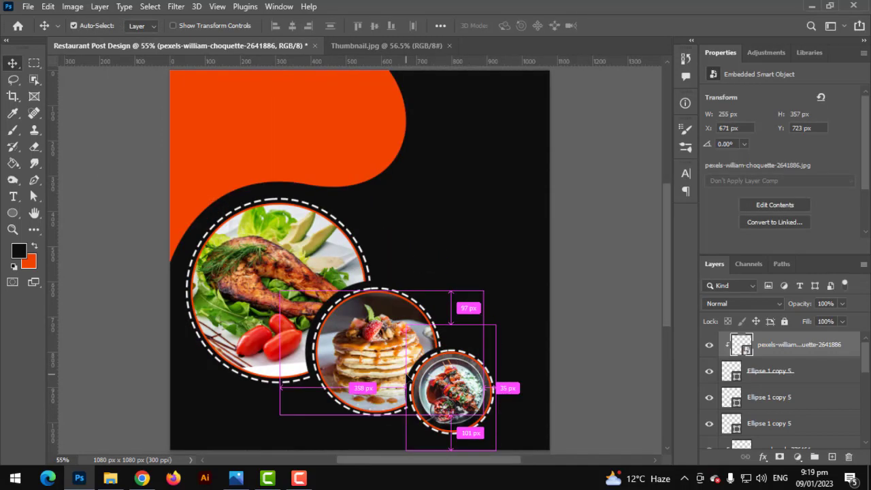
{"action": "key", "text": "ctrl+minus"}
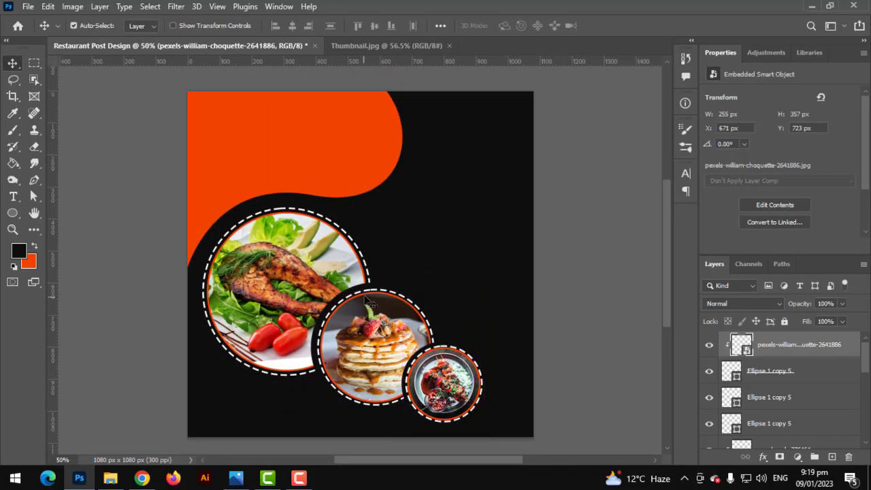
- Rotate all the circle and photo layers together by about -4.1° and scale them to about 98.3%
{"action": "scroll", "coordinate": [857, 398], "scroll_direction": "down", "scroll_amount": 5}
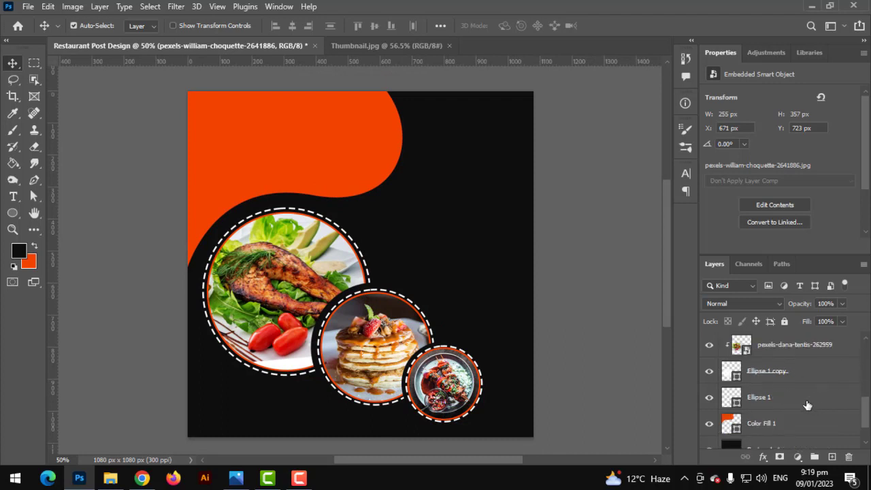
{"action": "left_click", "coordinate": [776, 401], "text": "shift"}
{"action": "key", "text": "ctrl+t"}
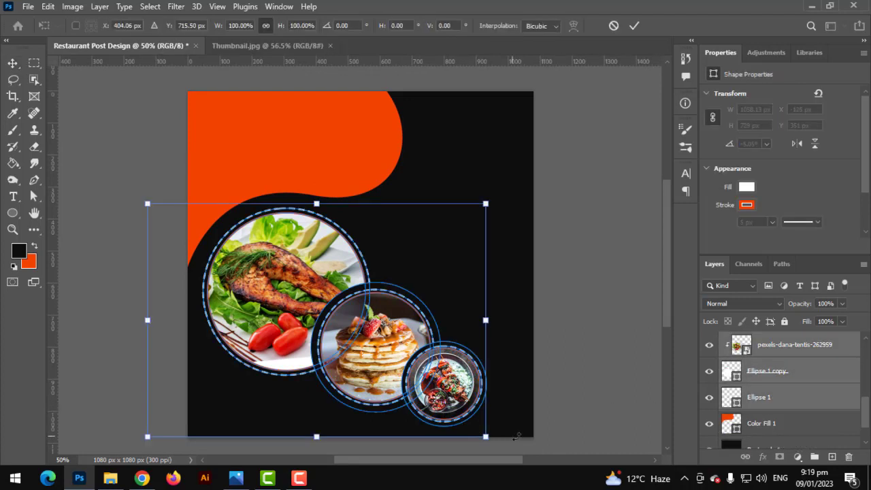
{"action": "left_click_drag", "start_coordinate": [515, 439], "coordinate": [482, 417]}
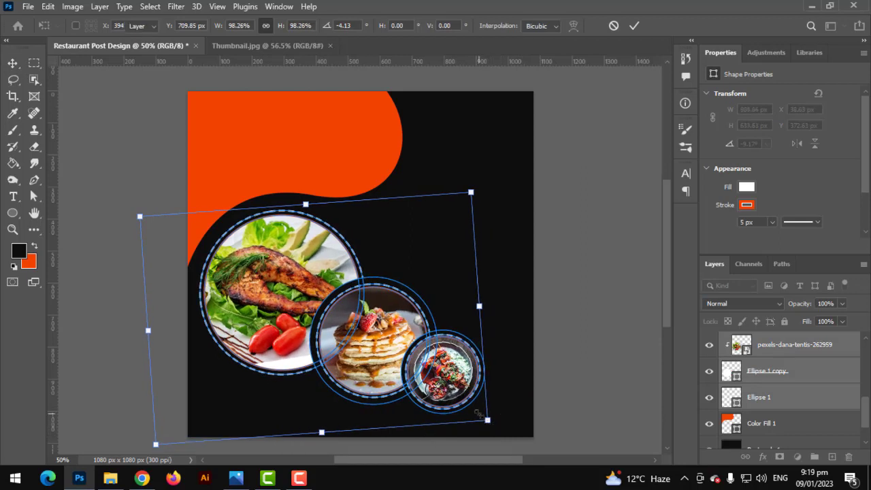
{"action": "key", "text": "Return"}
{"action": "scroll", "coordinate": [482, 419], "scroll_direction": "up", "scroll_amount": 1}
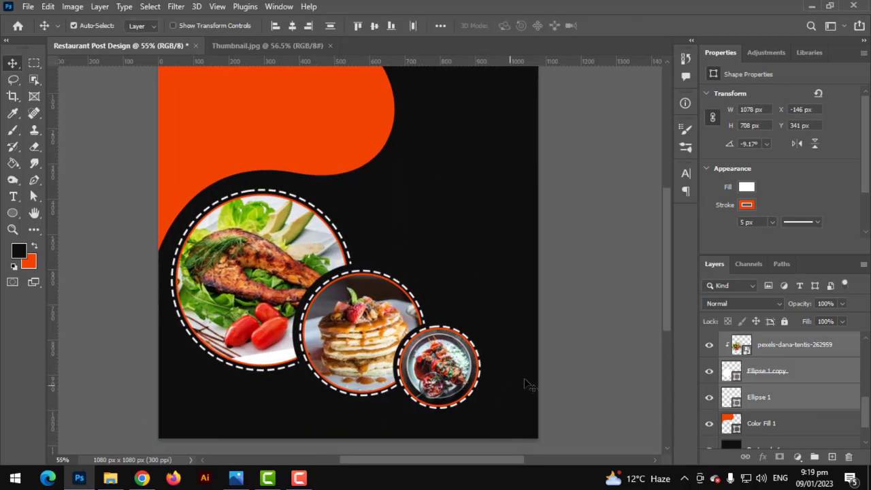
- Group all the circle, ring and photo layers from Ellipse 1 up to the skewer photo
{"action": "left_click", "coordinate": [34, 179]}
{"action": "left_click", "coordinate": [769, 352]}
{"action": "scroll", "coordinate": [772, 370], "scroll_direction": "up", "scroll_amount": 2}
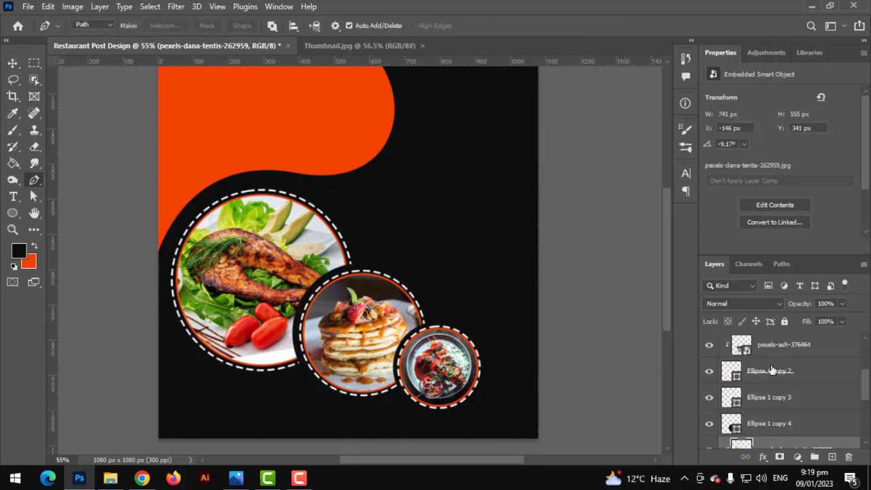
{"action": "scroll", "coordinate": [766, 388], "scroll_direction": "down", "scroll_amount": 3}
{"action": "left_click", "coordinate": [757, 361]}
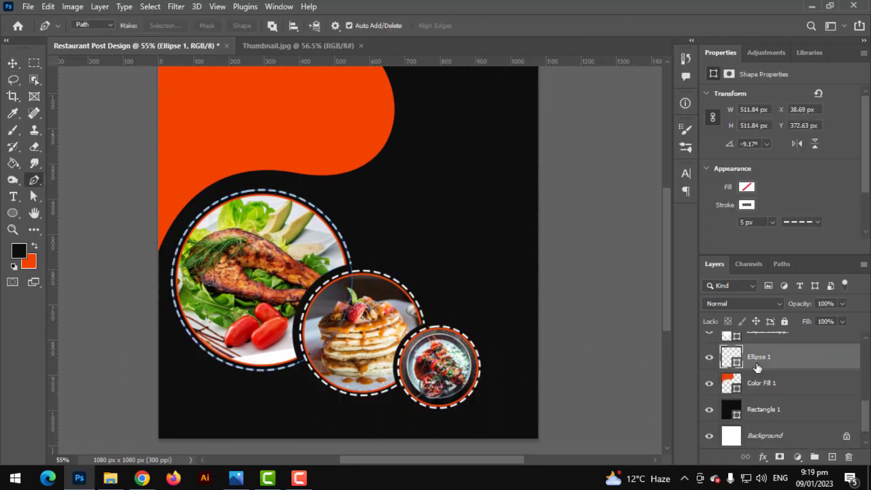
{"action": "scroll", "coordinate": [757, 368], "scroll_direction": "up", "scroll_amount": 3}
{"action": "left_click", "coordinate": [770, 350], "text": "shift"}
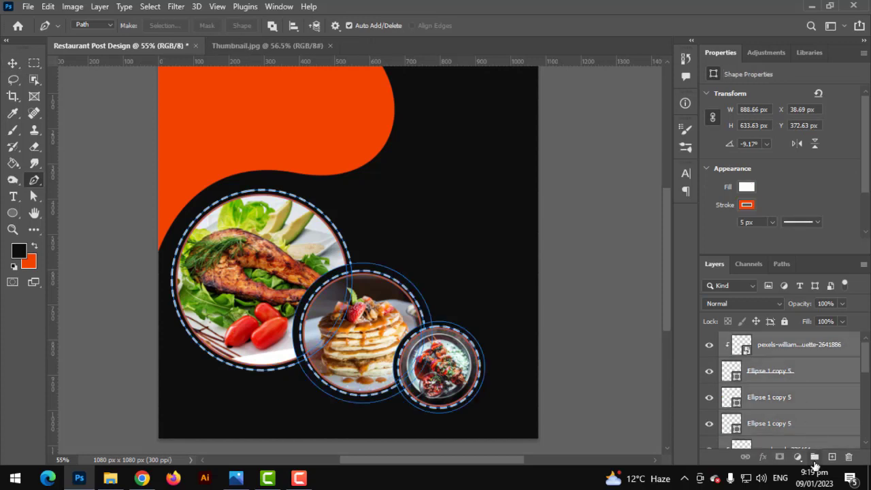
{"action": "left_click", "coordinate": [814, 458]}
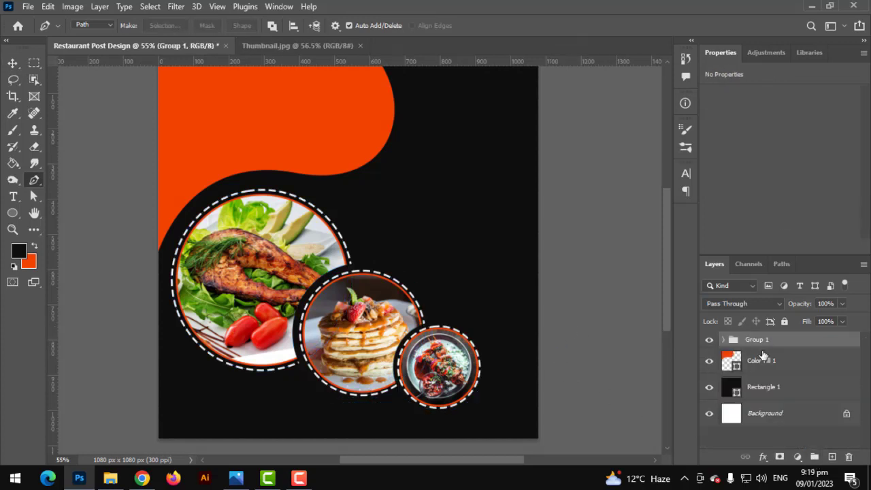
- Draw a closed curved Pen path across the canvas's lower-right corner and fill it with an orange Solid Color layer
{"action": "left_click", "coordinate": [540, 323]}
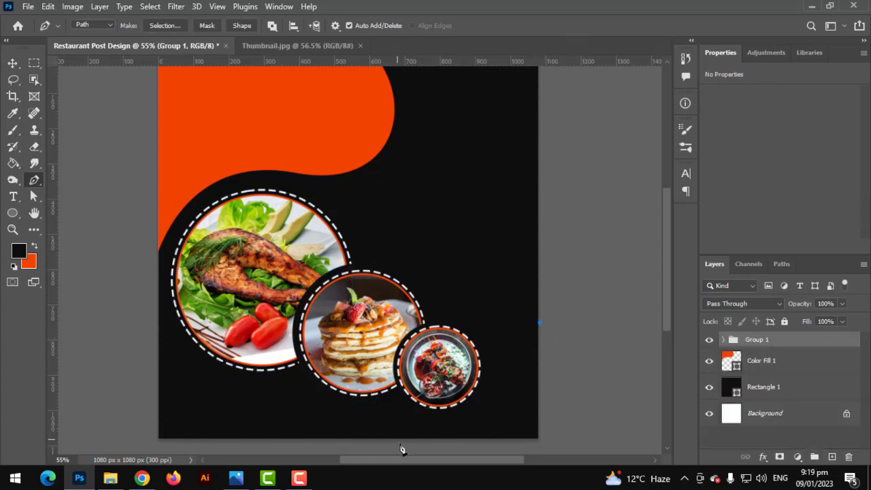
{"action": "left_click_drag", "start_coordinate": [392, 439], "coordinate": [254, 407]}
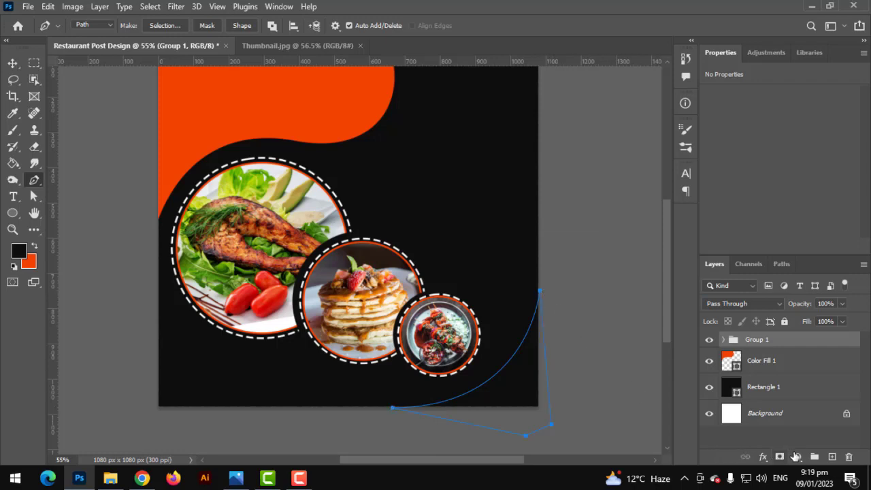
{"action": "left_click", "coordinate": [799, 457]}
{"action": "left_click", "coordinate": [790, 227]}
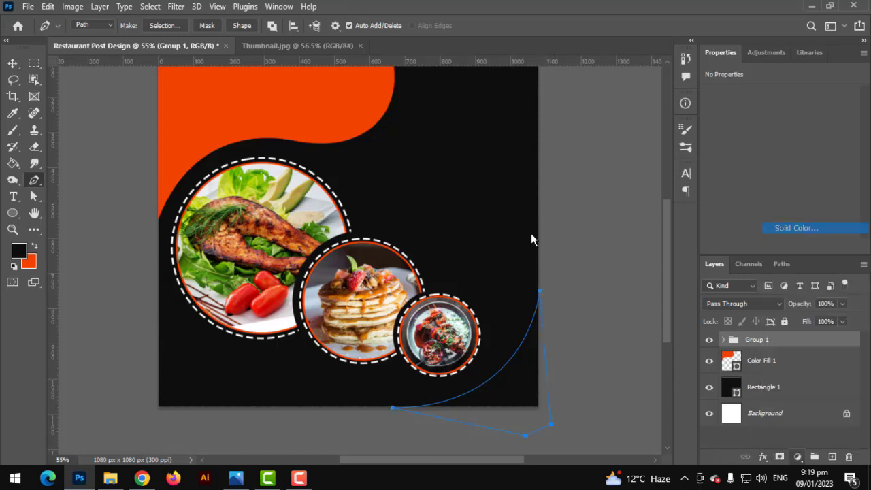
{"action": "left_click", "coordinate": [800, 237]}
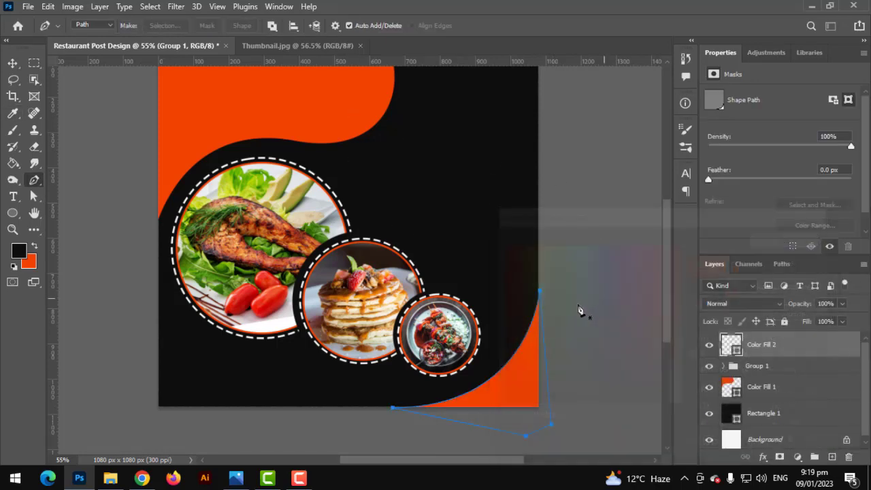
{"action": "key", "text": "p"}
{"action": "left_click", "coordinate": [12, 63]}
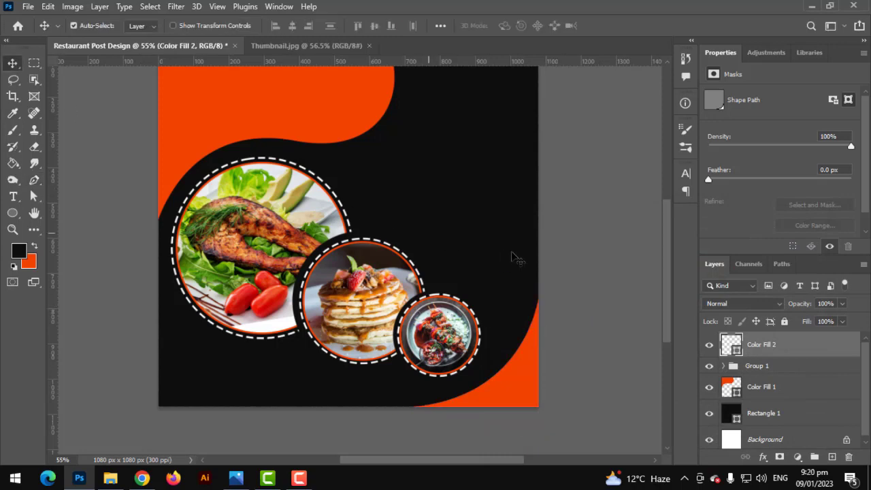
- Add the text "50%" in Montserrat Bold on the black area beside the orange corner shape and color it orange f24300
{"action": "scroll", "coordinate": [370, 301], "scroll_direction": "up", "scroll_amount": 1}
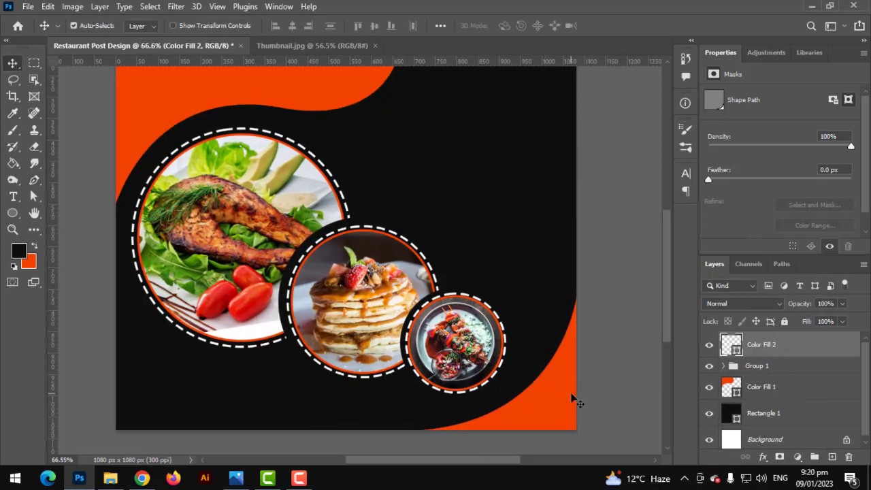
{"action": "left_click", "coordinate": [613, 367]}
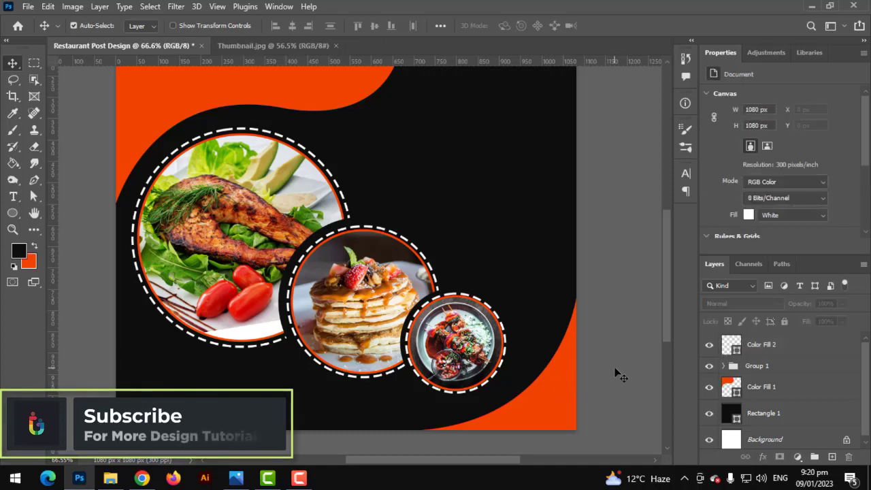
{"action": "scroll", "coordinate": [582, 366], "scroll_direction": "down", "scroll_amount": 3}
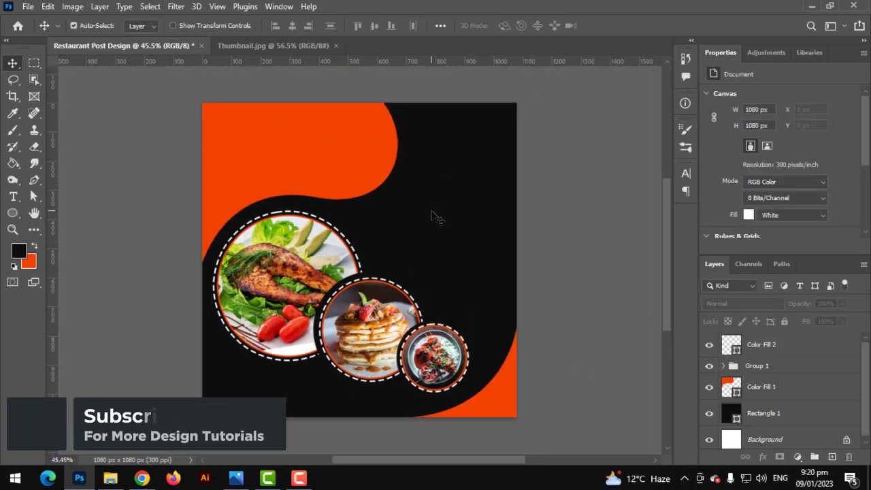
{"action": "scroll", "coordinate": [387, 209], "scroll_direction": "up", "scroll_amount": 2}
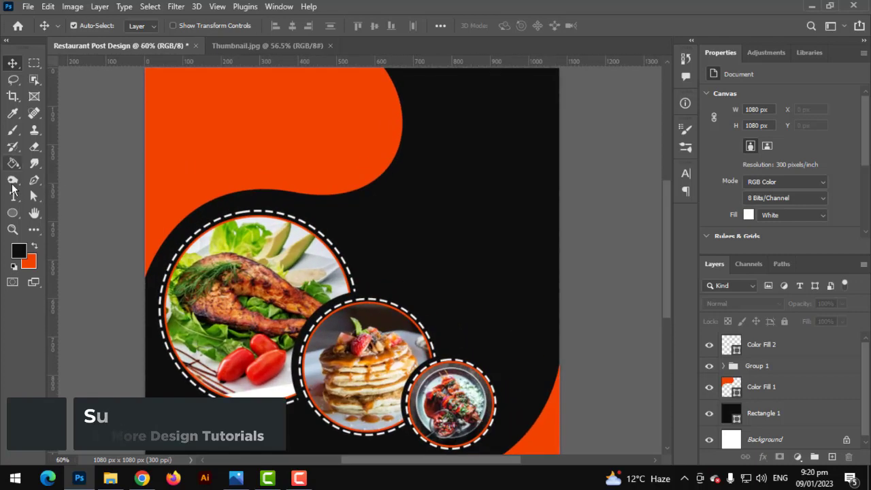
{"action": "scroll", "coordinate": [340, 244], "scroll_direction": "up", "scroll_amount": 1}
{"action": "key", "text": "t"}
{"action": "left_click", "coordinate": [410, 231]}
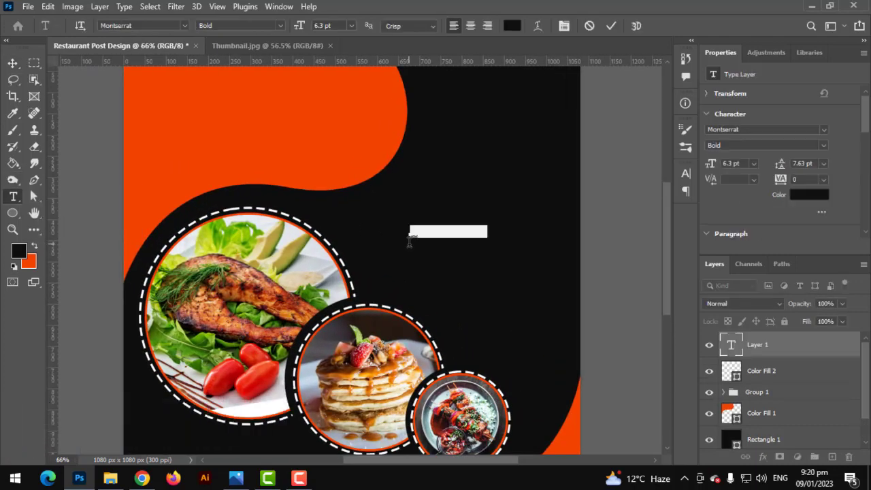
{"action": "key", "text": "BackSpace"}
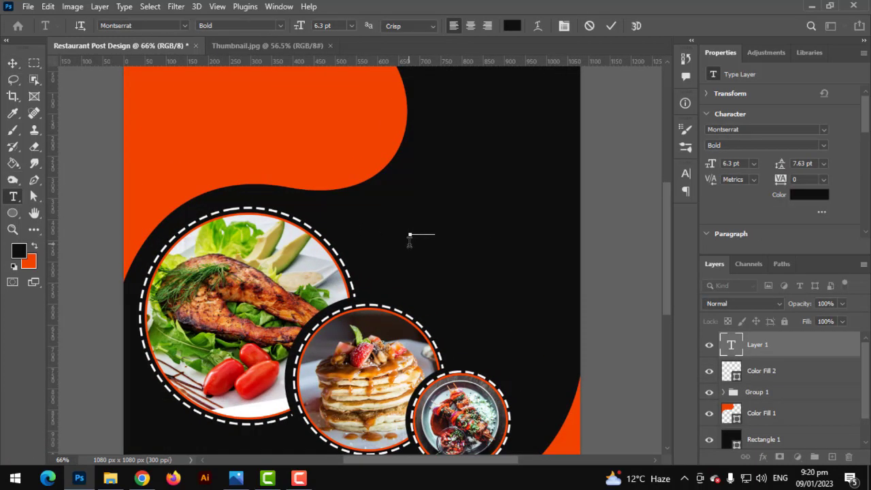
{"action": "key", "text": "ctrl+z"}
{"action": "left_click", "coordinate": [512, 26]}
{"action": "left_click", "coordinate": [382, 88]}
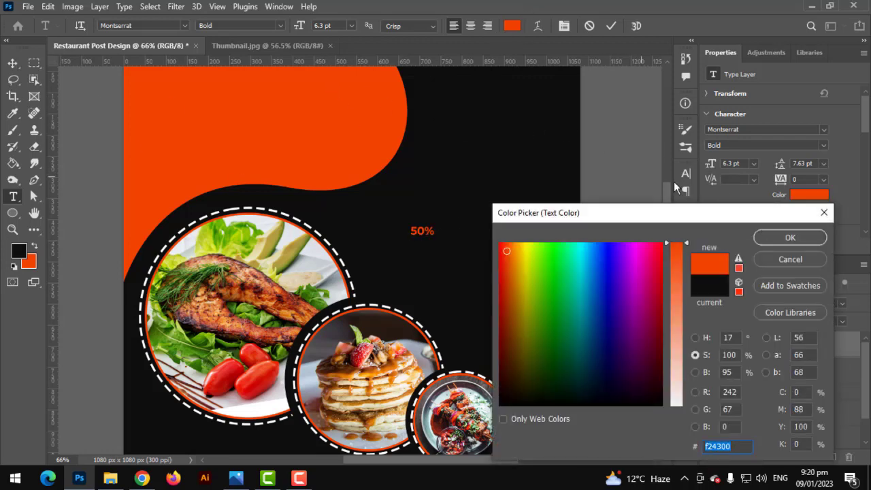
{"action": "left_click", "coordinate": [787, 237]}
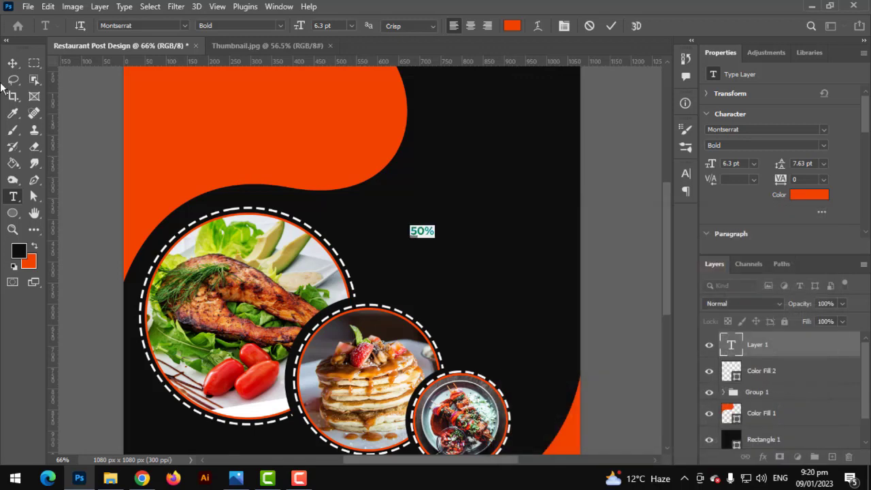
{"action": "key", "text": "ctrl+Return"}
- Enlarge the "50%" text to about 35.71 pt
{"action": "key", "text": "ctrl+t"}
{"action": "left_click_drag", "start_coordinate": [433, 230], "coordinate": [545, 231]}
{"action": "key", "text": "Return"}
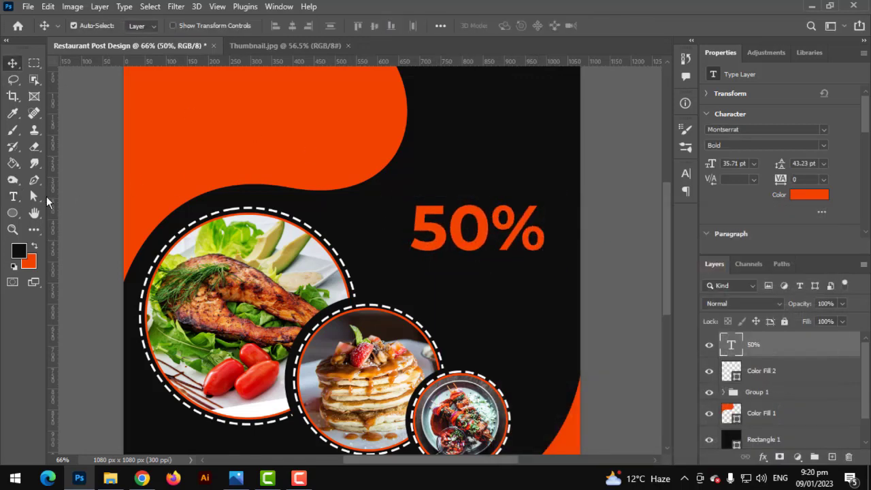
- Add a separate text layer reading "OFF" beneath "50%"
{"action": "scroll", "coordinate": [45, 202], "scroll_direction": "up", "scroll_amount": 1}
{"action": "left_click", "coordinate": [14, 198]}
{"action": "left_click", "coordinate": [431, 289]}
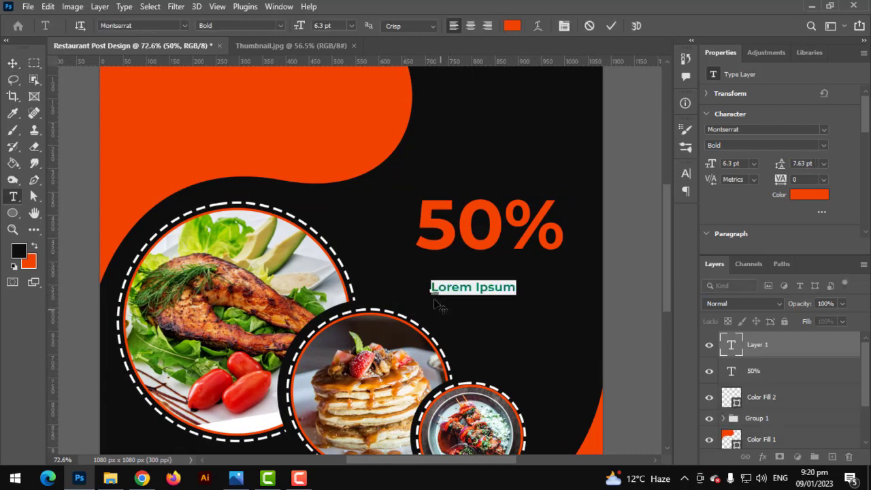
{"action": "type", "text": "off"}
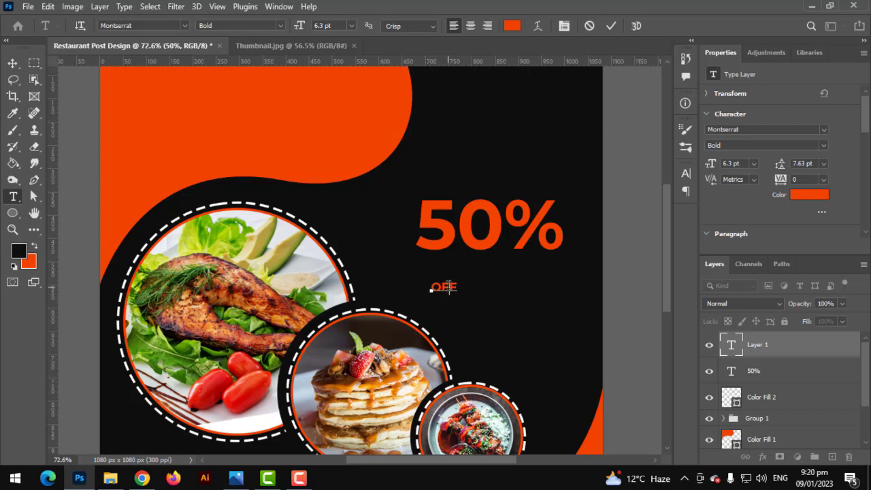
- Set the "OFF" text to Montserrat Regular and color it white ffffff
{"action": "double_click", "coordinate": [449, 286]}
{"action": "left_click", "coordinate": [281, 25]}
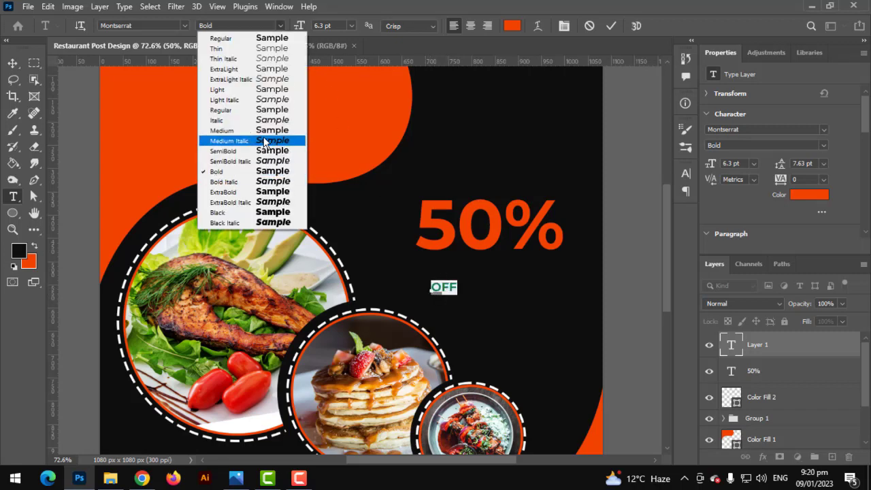
{"action": "left_click", "coordinate": [262, 110]}
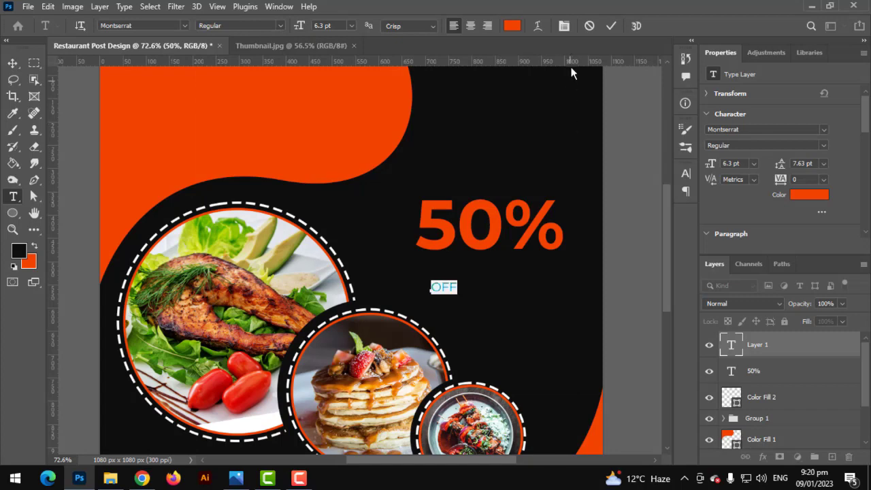
{"action": "left_click", "coordinate": [520, 26]}
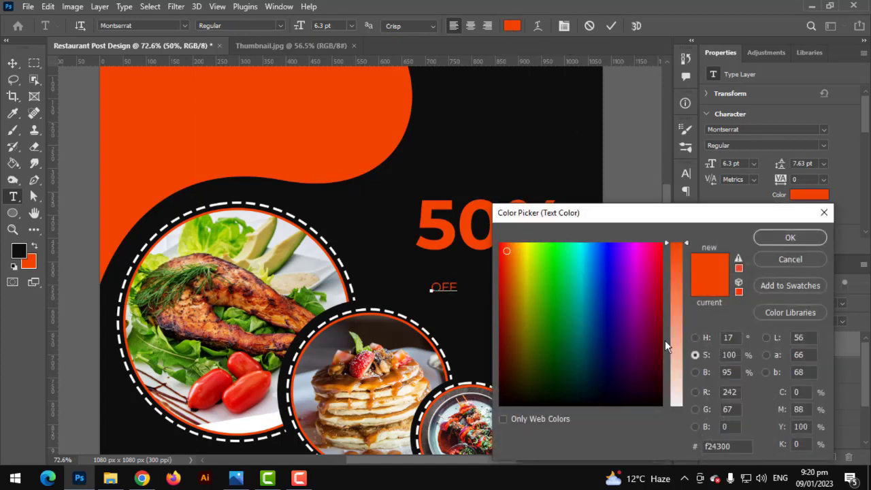
{"action": "left_click_drag", "start_coordinate": [681, 374], "coordinate": [678, 420]}
{"action": "left_click_drag", "start_coordinate": [544, 286], "coordinate": [472, 213]}
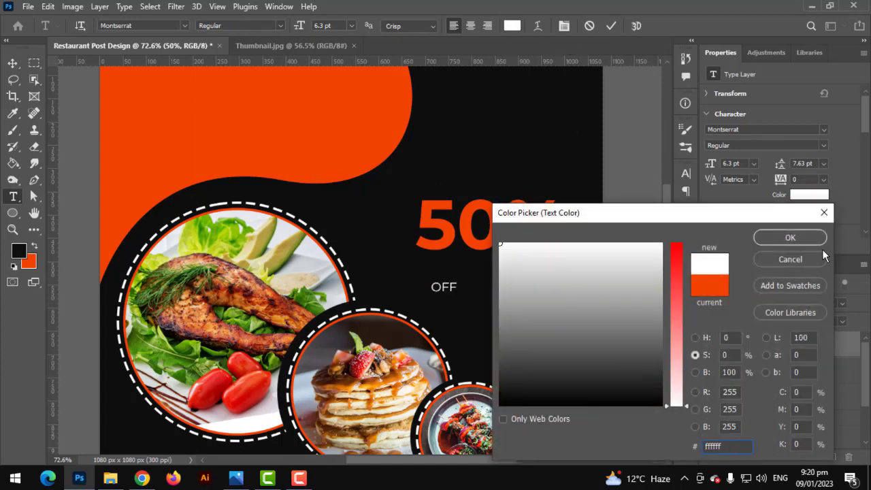
{"action": "left_click", "coordinate": [813, 239]}
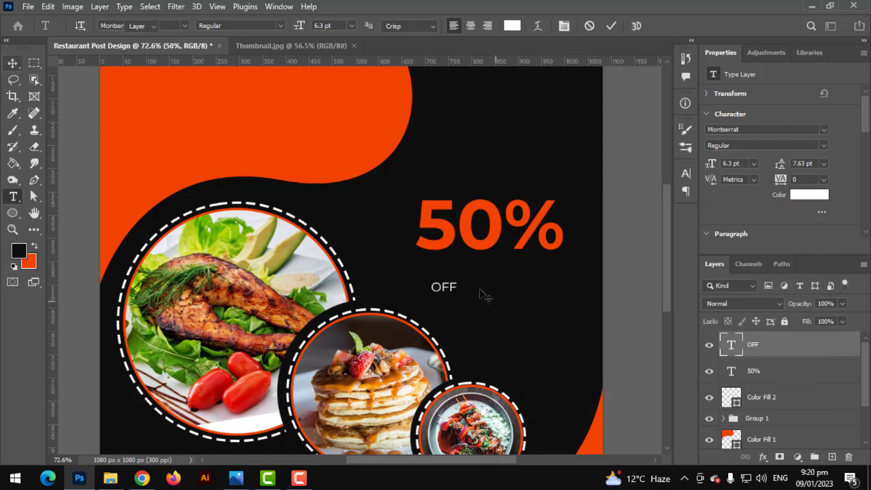
- Scale "OFF" to about 399%, or 25.16 pt, and center it directly under "50%"
{"action": "key", "text": "ctrl+t"}
{"action": "left_click_drag", "start_coordinate": [457, 287], "coordinate": [505, 290]}
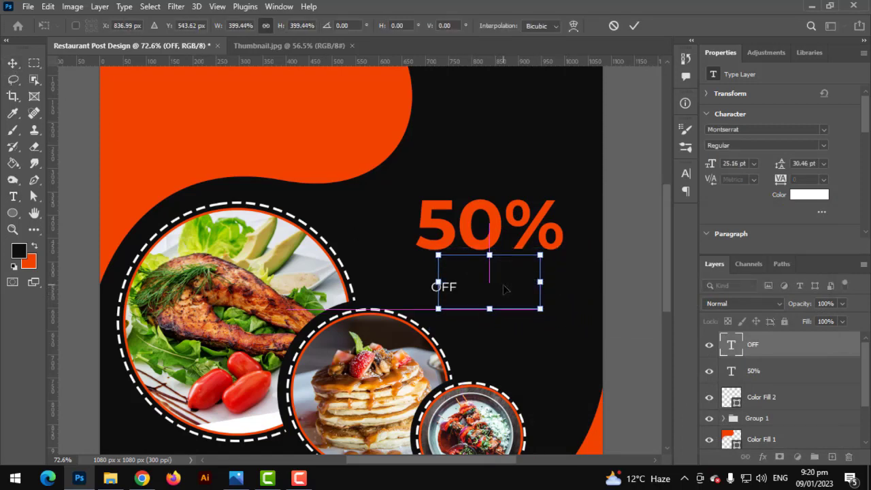
{"action": "key", "text": "Return"}
- Add the text "LIMITED OFFER" at 6.3 pt beneath "OFF" and color it orange f24300
{"action": "left_click", "coordinate": [13, 196]}
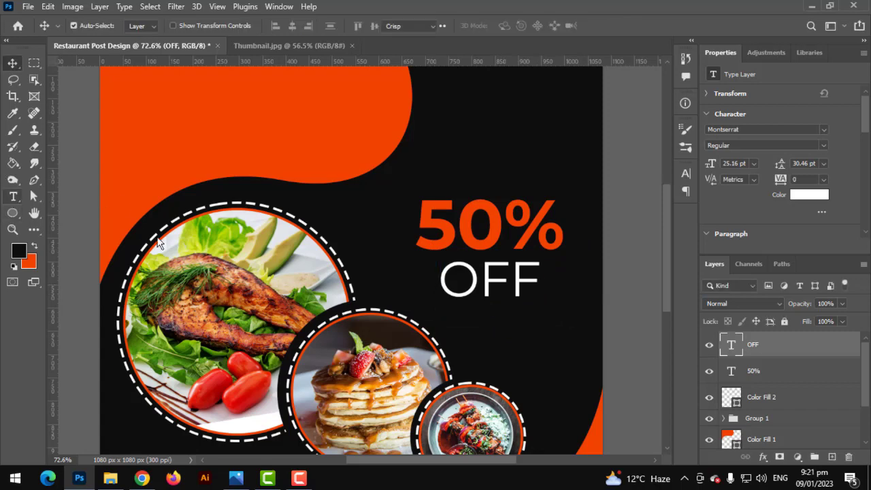
{"action": "left_click", "coordinate": [446, 326]}
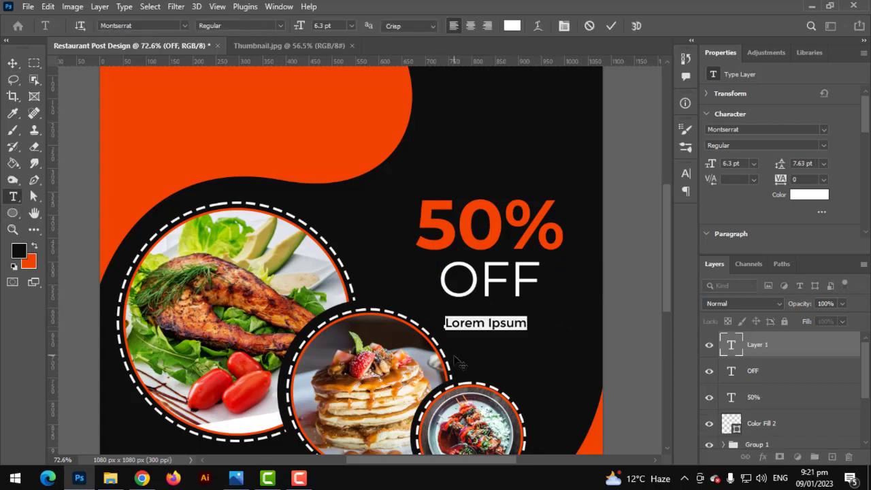
{"action": "key", "text": "BackSpace"}
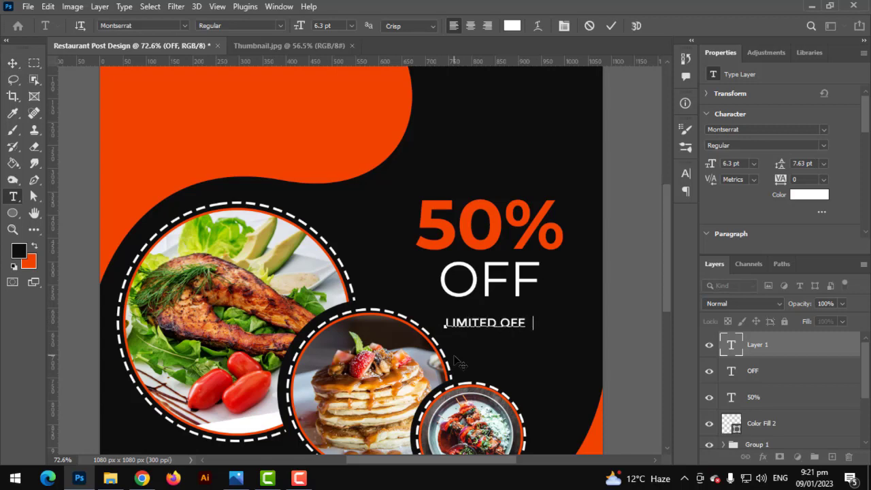
{"action": "key", "text": "ctrl+a"}
{"action": "left_click", "coordinate": [808, 197]}
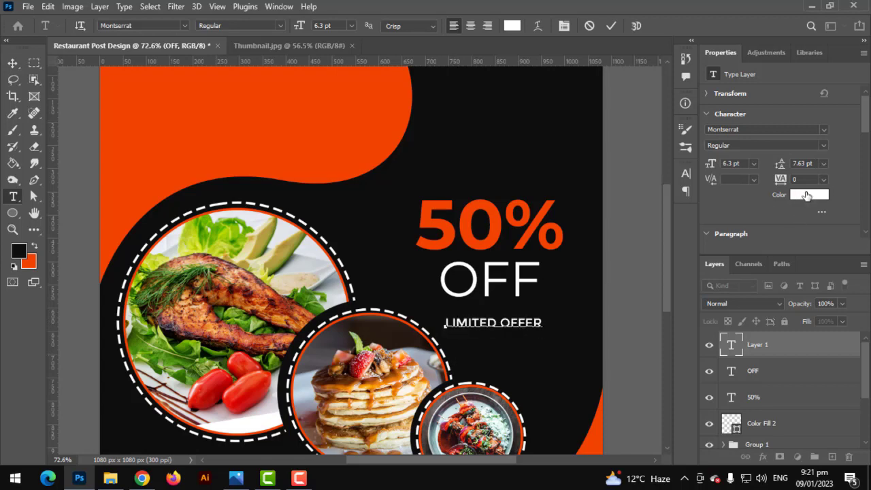
{"action": "left_click", "coordinate": [340, 111]}
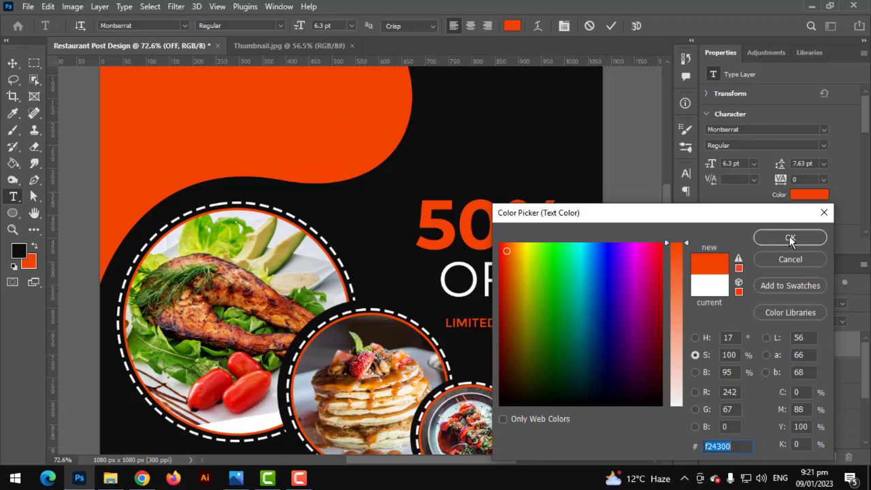
{"action": "left_click", "coordinate": [790, 237]}
{"action": "key", "text": "ctrl+Return"}
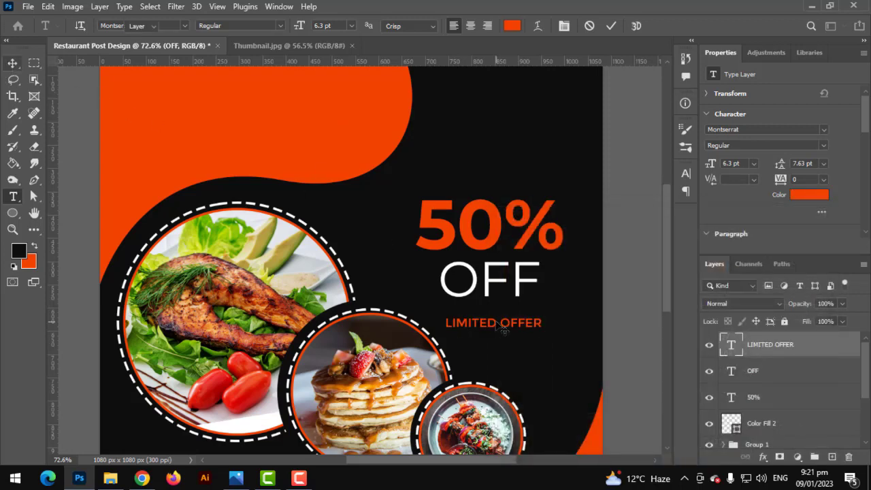
- Center "LIMITED OFFER" closely under "OFF" and shift all three text layers together up and slightly right
{"action": "key", "text": "v"}
{"action": "left_click_drag", "start_coordinate": [497, 327], "coordinate": [493, 318]}
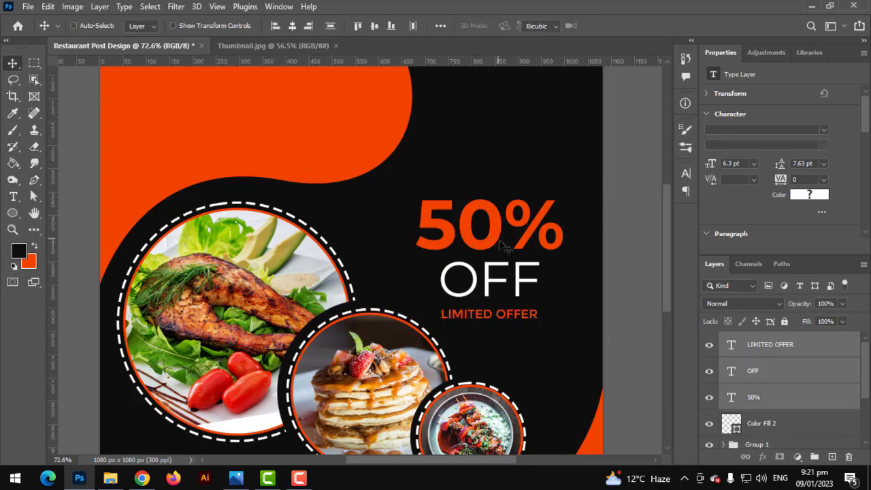
{"action": "key", "text": "ctrl+t"}
{"action": "left_click_drag", "start_coordinate": [505, 243], "coordinate": [515, 214]}
{"action": "key", "text": "Return"}
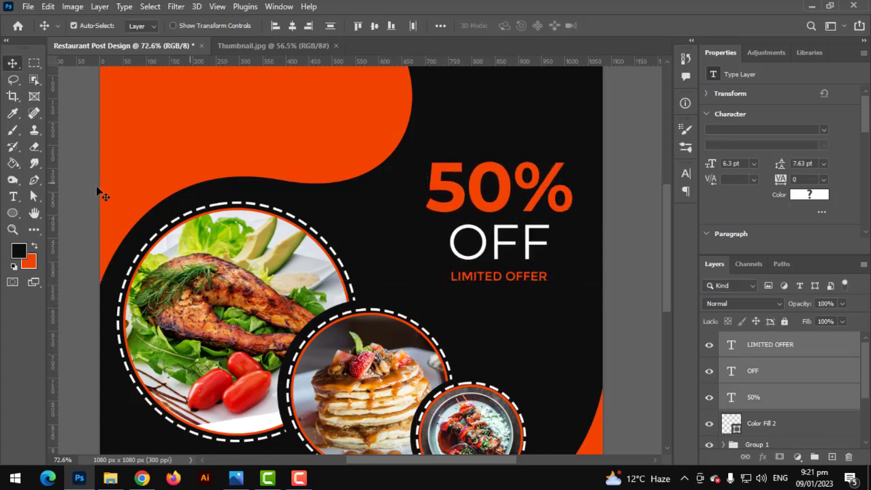
- Duplicate the dashed ring of the pancake photo and place the copy around the "50% OFF" text
{"action": "left_click_drag", "start_coordinate": [366, 308], "coordinate": [477, 173]}
{"action": "key", "text": "ctrl+z"}
{"action": "scroll", "coordinate": [420, 332], "scroll_direction": "up", "scroll_amount": 5}
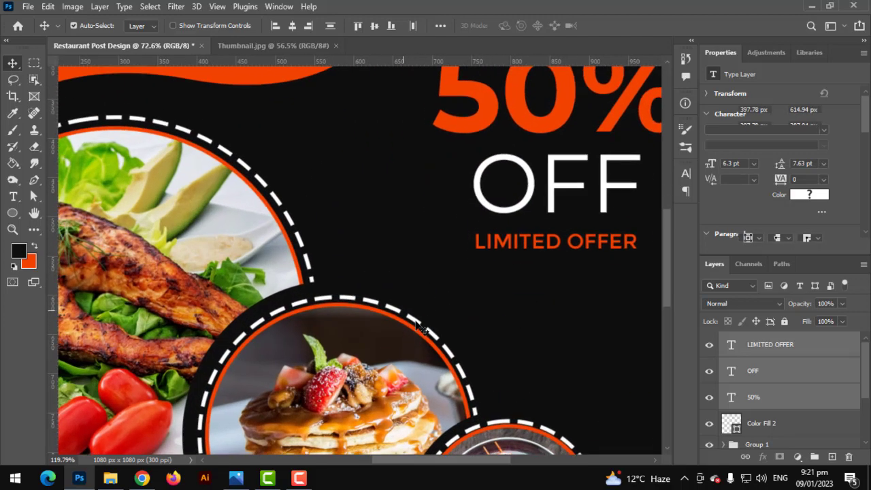
{"action": "left_click_drag", "start_coordinate": [422, 327], "coordinate": [502, 193]}
{"action": "scroll", "coordinate": [524, 198], "scroll_direction": "down", "scroll_amount": 8}
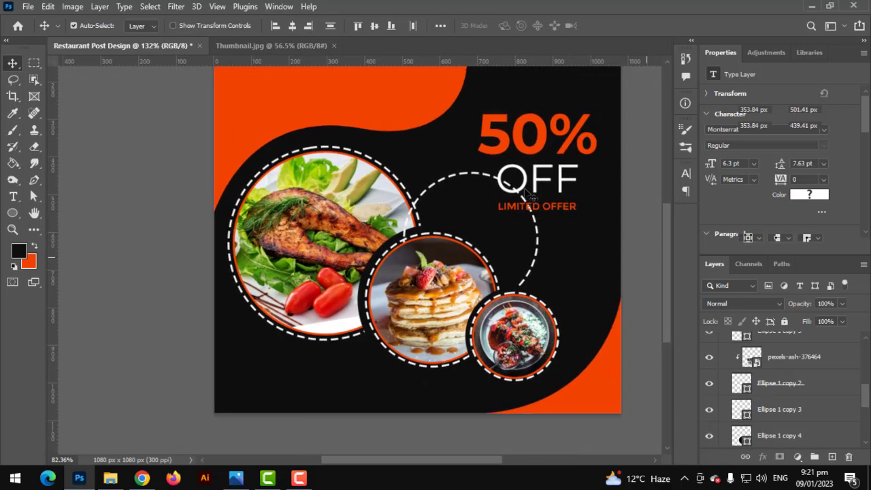
{"action": "key", "text": "ctrl+t"}
{"action": "scroll", "coordinate": [526, 233], "scroll_direction": "down", "scroll_amount": 2}
{"action": "left_click_drag", "start_coordinate": [521, 268], "coordinate": [566, 192]}
{"action": "scroll", "coordinate": [566, 193], "scroll_direction": "up", "scroll_amount": 3}
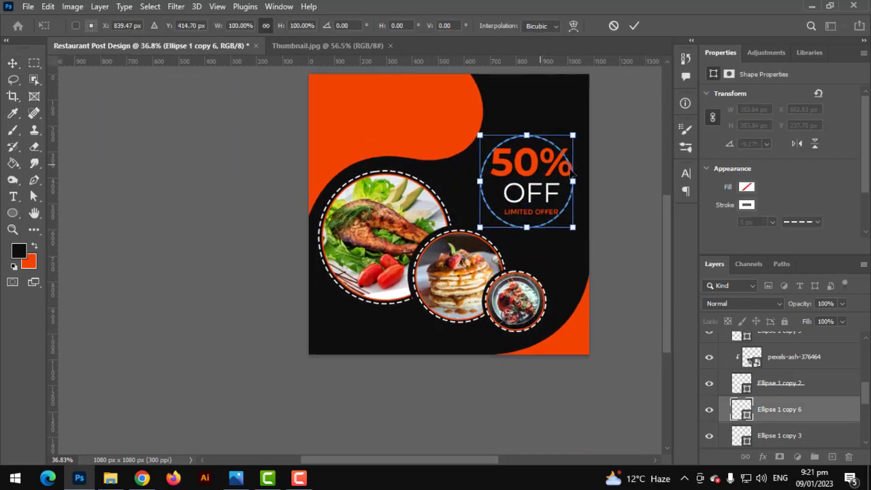
- Scale the copied dashed ring to about 110.28% and center it around the three lines of offer text
{"action": "left_click_drag", "start_coordinate": [528, 260], "coordinate": [544, 261]}
{"action": "left_click_drag", "start_coordinate": [491, 297], "coordinate": [497, 287]}
{"action": "scroll", "coordinate": [553, 175], "scroll_direction": "up", "scroll_amount": 1}
{"action": "scroll", "coordinate": [553, 175], "scroll_direction": "up", "scroll_amount": 2}
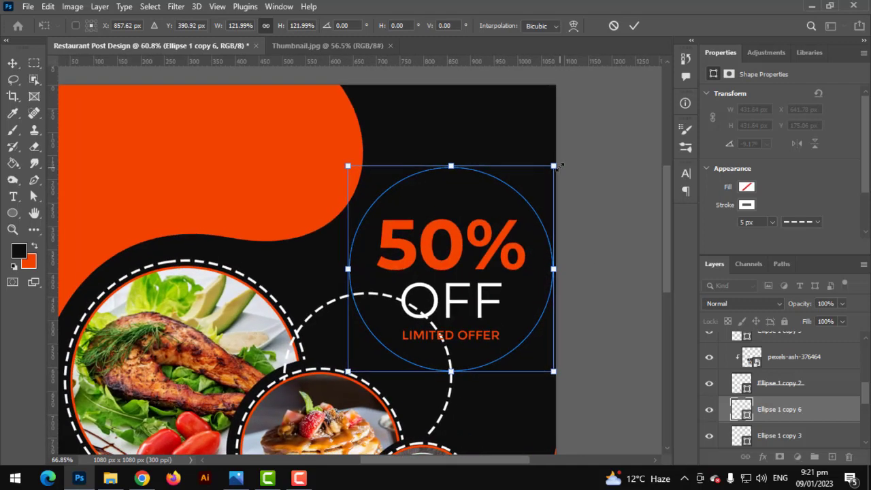
{"action": "left_click_drag", "start_coordinate": [573, 156], "coordinate": [564, 169]}
{"action": "key", "text": "Return"}
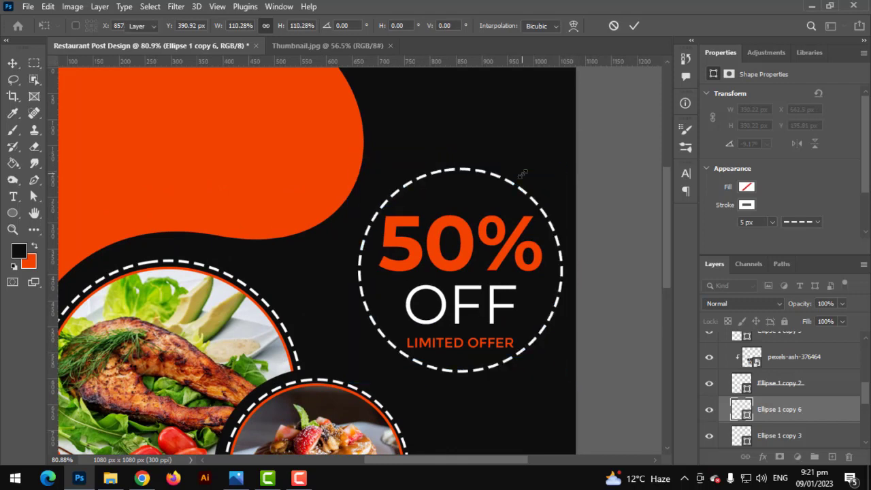
- Move the Ellipse 1 copy 6 ring layer out of the group to directly below the "50%" text layer
{"action": "scroll", "coordinate": [546, 225], "scroll_direction": "down", "scroll_amount": 1}
{"action": "scroll", "coordinate": [547, 224], "scroll_direction": "down", "scroll_amount": 3}
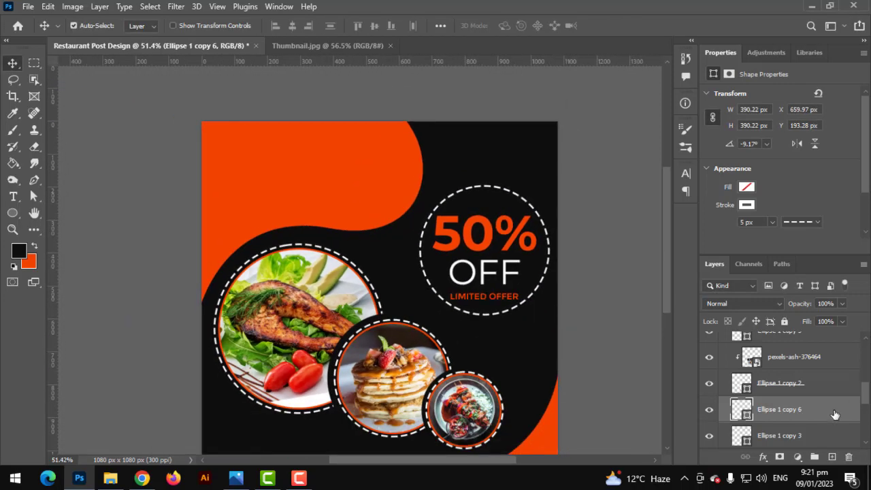
{"action": "left_click_drag", "start_coordinate": [835, 414], "coordinate": [796, 383]}
{"action": "scroll", "coordinate": [762, 383], "scroll_direction": "up", "scroll_amount": 1}
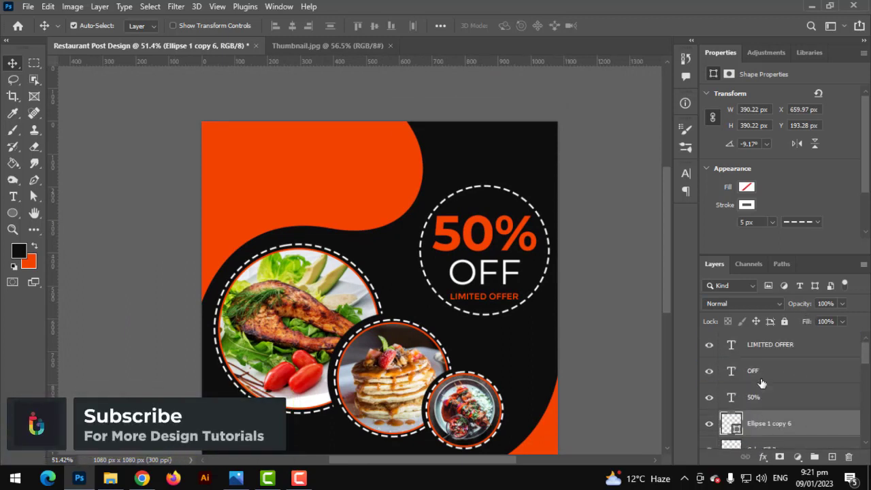
- Scale the dashed ring and its three offer text layers together to about 90.77% and position them in the black upper area
{"action": "scroll", "coordinate": [311, 305], "scroll_direction": "up", "scroll_amount": 2}
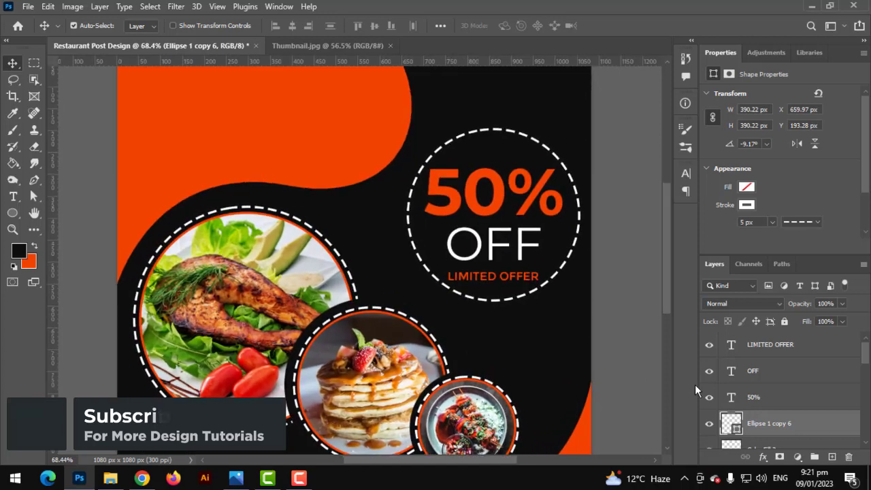
{"action": "left_click", "coordinate": [755, 347], "text": "shift"}
{"action": "key", "text": "ctrl+t"}
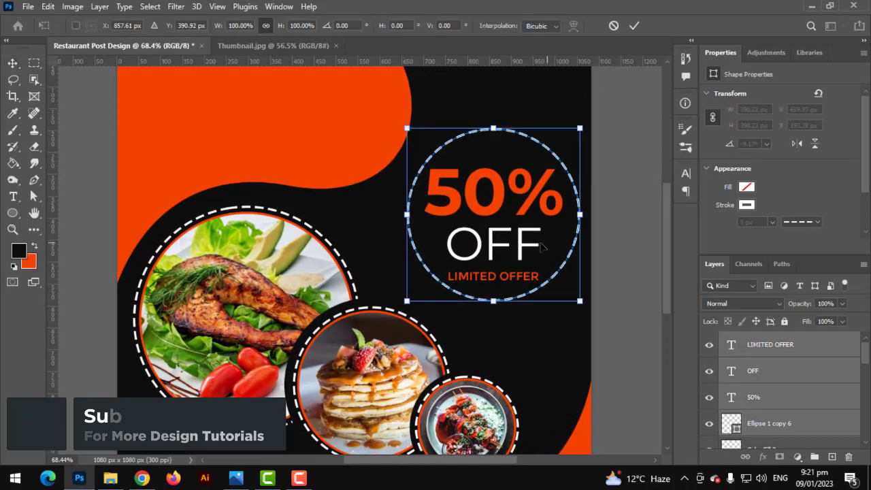
{"action": "left_click_drag", "start_coordinate": [550, 247], "coordinate": [535, 245]}
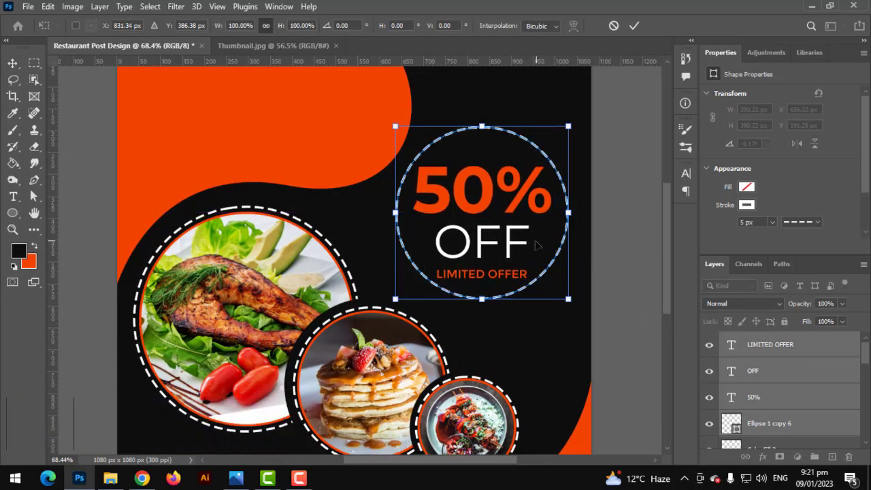
{"action": "left_click_drag", "start_coordinate": [570, 127], "coordinate": [560, 135]}
{"action": "left_click_drag", "start_coordinate": [504, 214], "coordinate": [513, 207]}
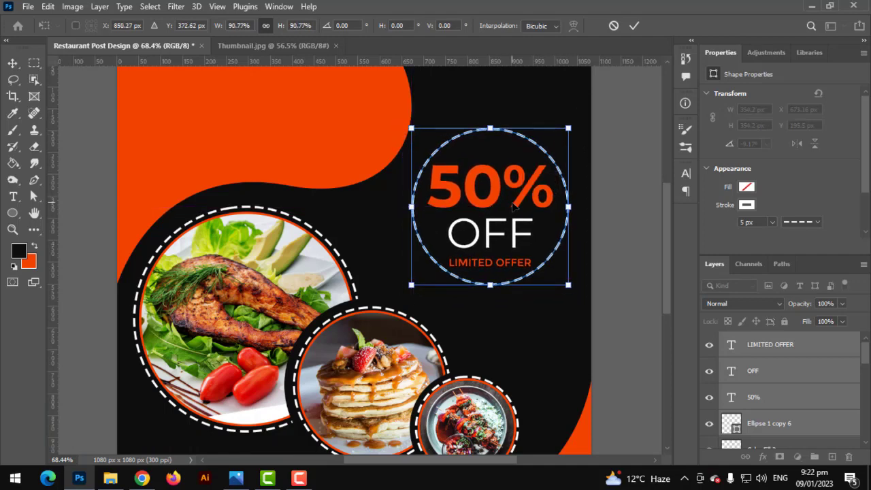
{"action": "key", "text": "Return"}
- Draw a rectangle about 193 by 56 px below the offer badge and fully round its corners into a pill
{"action": "scroll", "coordinate": [502, 346], "scroll_direction": "up", "scroll_amount": 3}
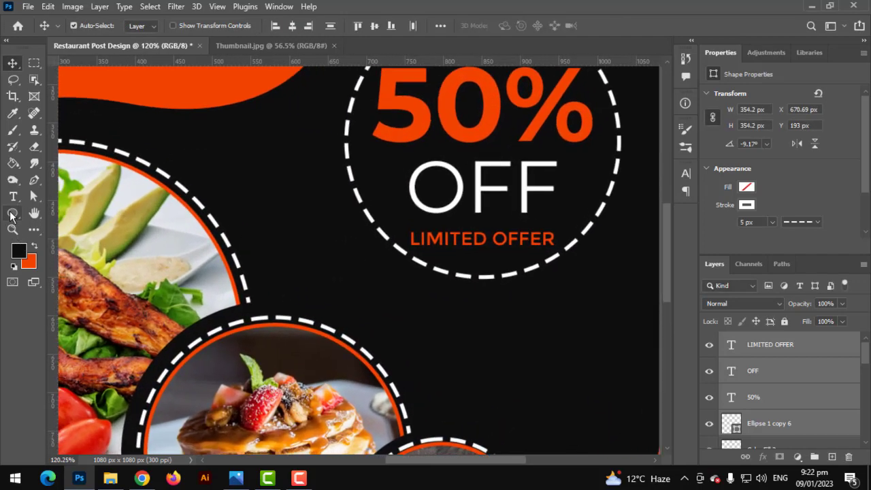
{"action": "left_click", "coordinate": [12, 212]}
{"action": "left_click", "coordinate": [68, 203]}
{"action": "left_click_drag", "start_coordinate": [417, 341], "coordinate": [566, 385]}
{"action": "scroll", "coordinate": [462, 371], "scroll_direction": "up", "scroll_amount": 2}
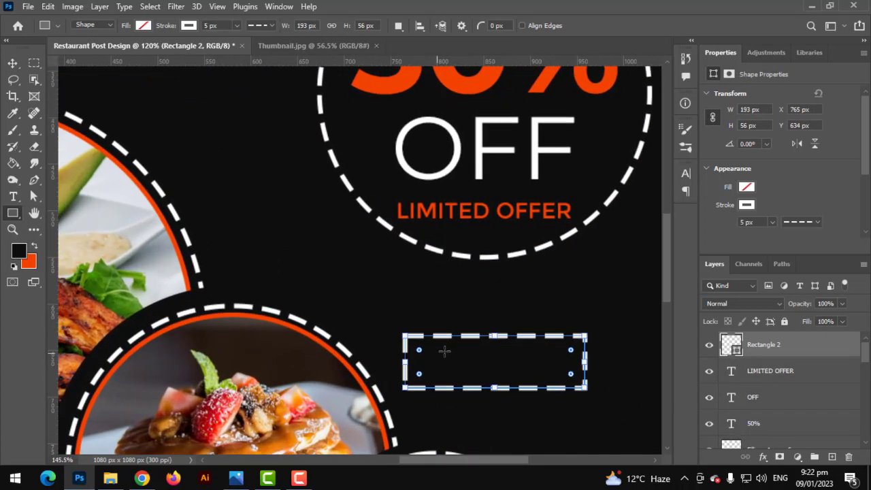
{"action": "left_click_drag", "start_coordinate": [419, 350], "coordinate": [555, 391]}
- Remove the pill shape's stroke, fill it with the recently used orange and center it closely under the badge
{"action": "left_click", "coordinate": [745, 205]}
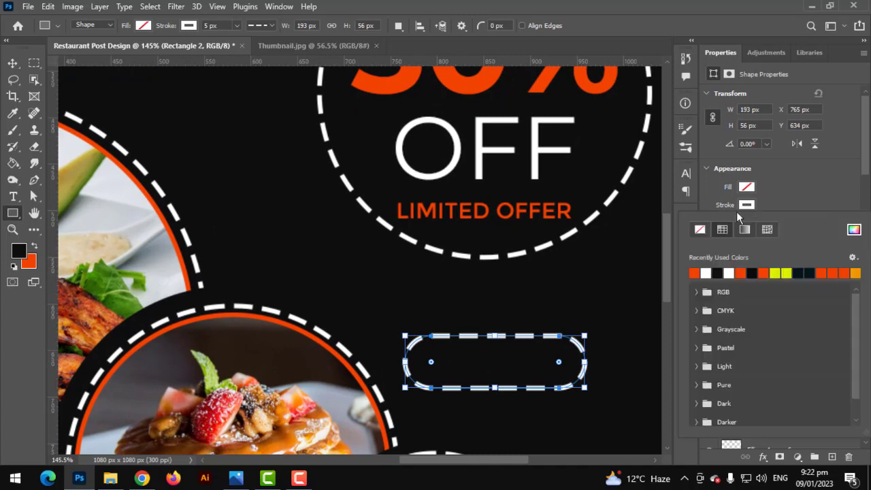
{"action": "left_click", "coordinate": [700, 229]}
{"action": "left_click", "coordinate": [746, 186]}
{"action": "left_click", "coordinate": [747, 186]}
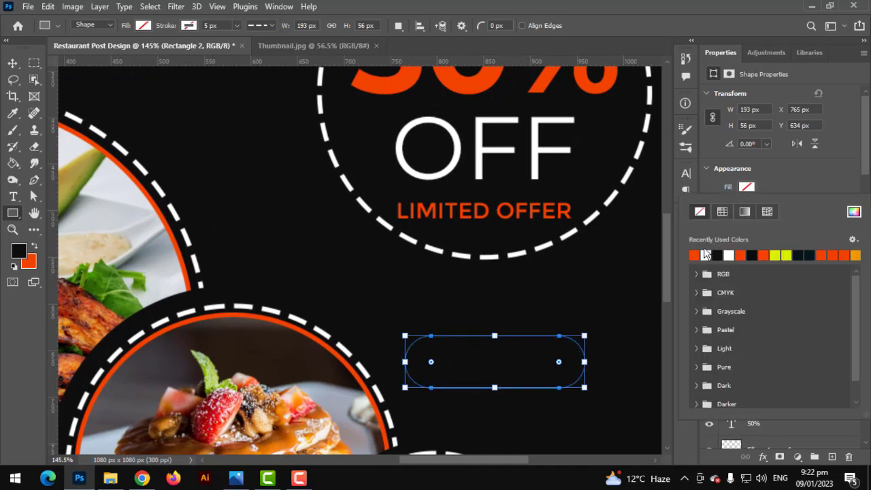
{"action": "left_click", "coordinate": [695, 255]}
{"action": "left_click", "coordinate": [14, 64]}
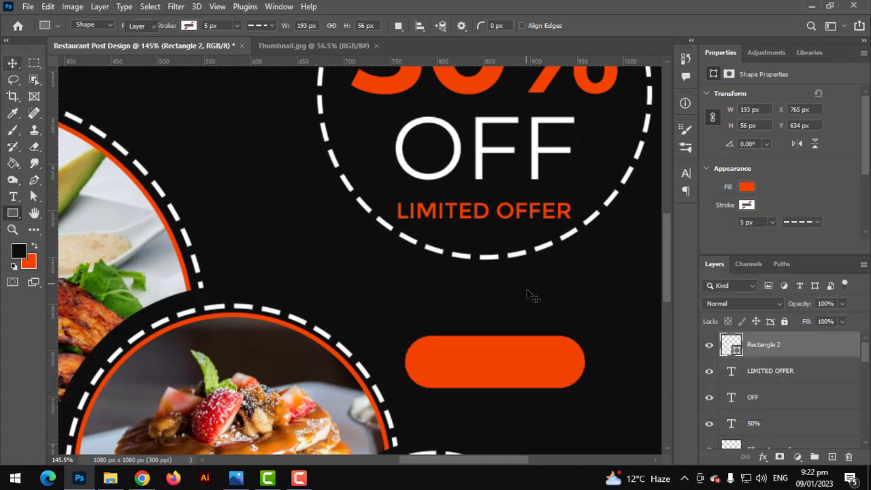
{"action": "left_click_drag", "start_coordinate": [485, 352], "coordinate": [488, 319]}
- Add the text "ORDER NOW" below the orange pill and color it white (ffffff)
{"action": "left_click", "coordinate": [12, 213]}
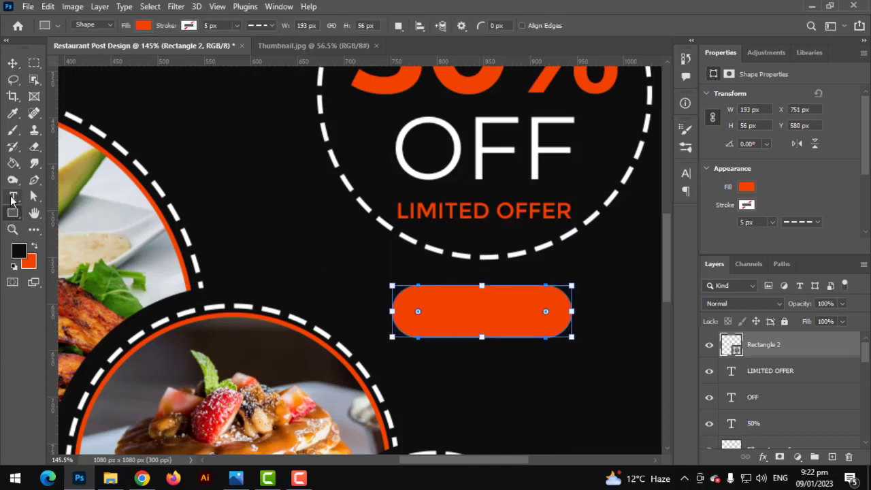
{"action": "left_click", "coordinate": [13, 196]}
{"action": "left_click", "coordinate": [418, 379]}
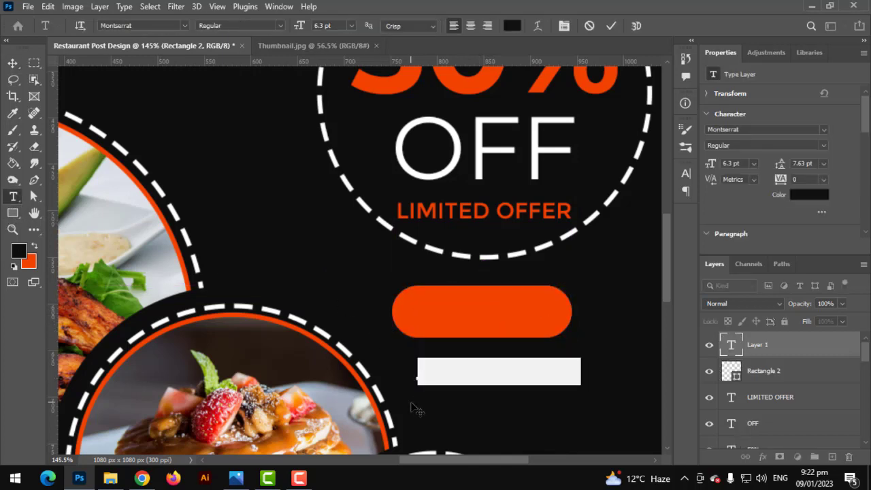
{"action": "key", "text": "BackSpace"}
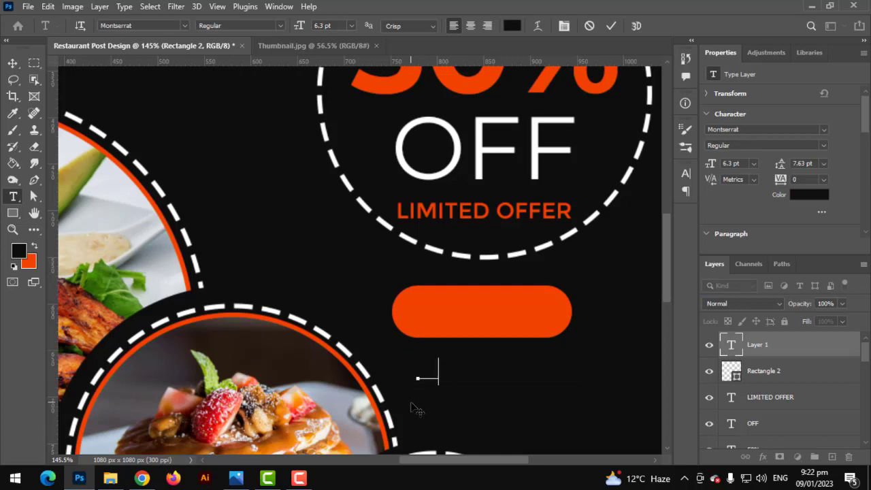
{"action": "type", "text": "ORDER NOW"}
{"action": "key", "text": "ctrl+a"}
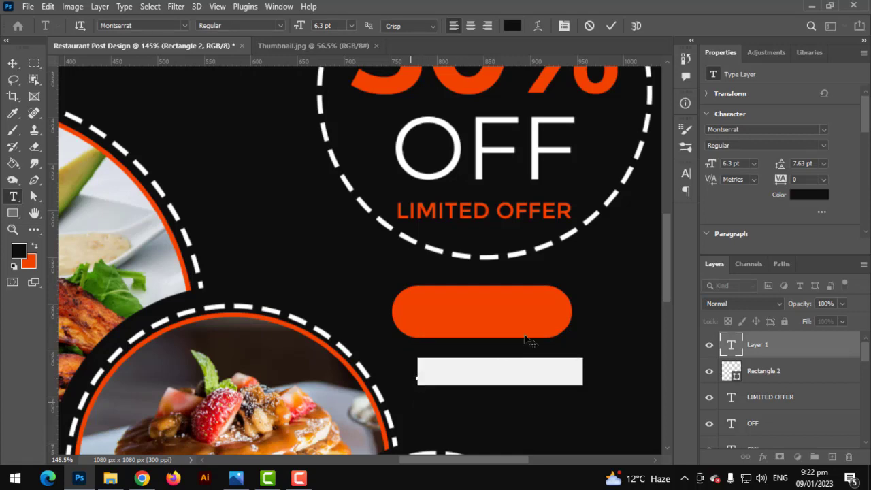
{"action": "left_click", "coordinate": [511, 28]}
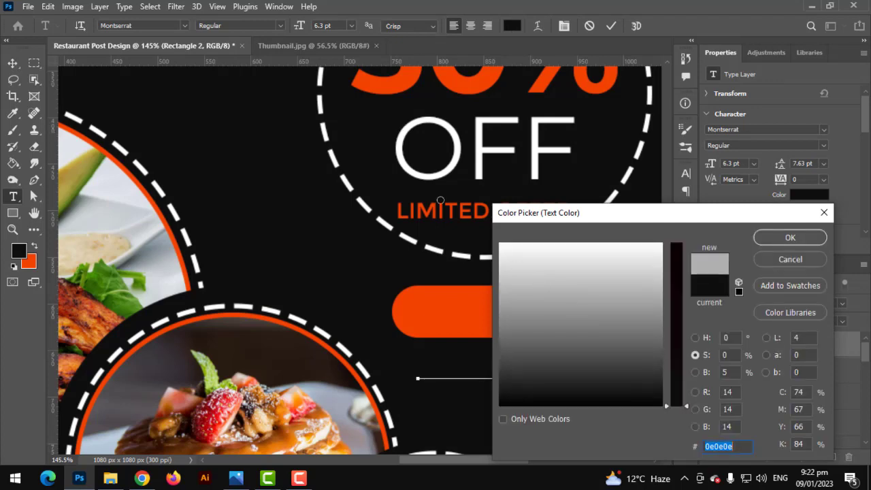
{"action": "type", "text": "ffffff"}
{"action": "left_click", "coordinate": [789, 237]}
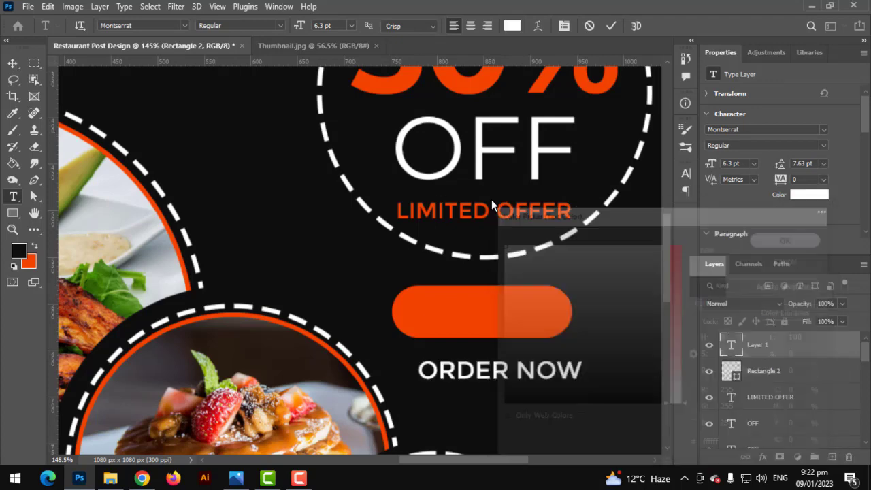
- Scale the "ORDER NOW" text to about 84.33% and center it on the orange pill
{"action": "left_click", "coordinate": [13, 64]}
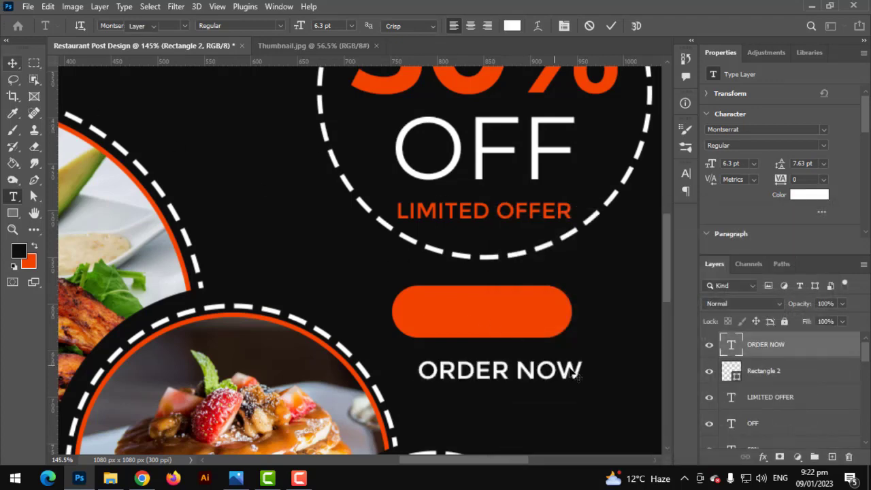
{"action": "key", "text": "ctrl+t"}
{"action": "left_click_drag", "start_coordinate": [579, 383], "coordinate": [539, 317]}
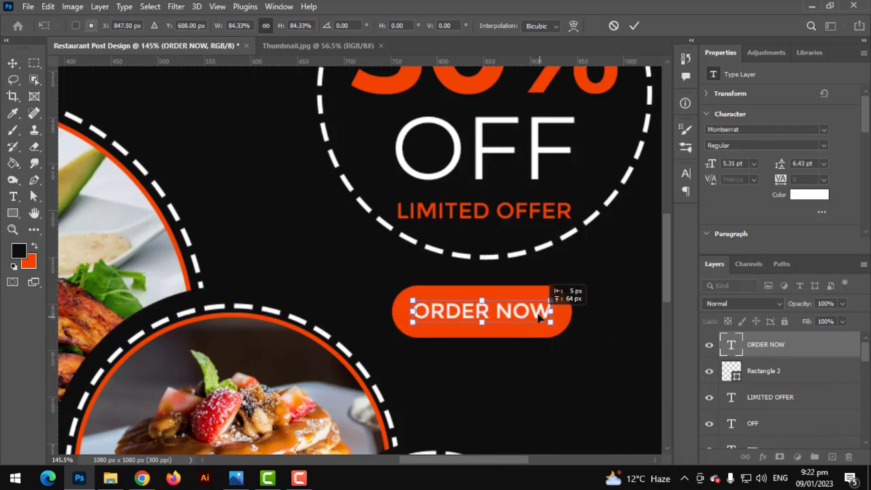
{"action": "key", "text": "Return"}
- Add the three-line text "SUPER DELICIOUS FOOD" on the large orange corner shape
{"action": "key", "text": "ctrl+0"}
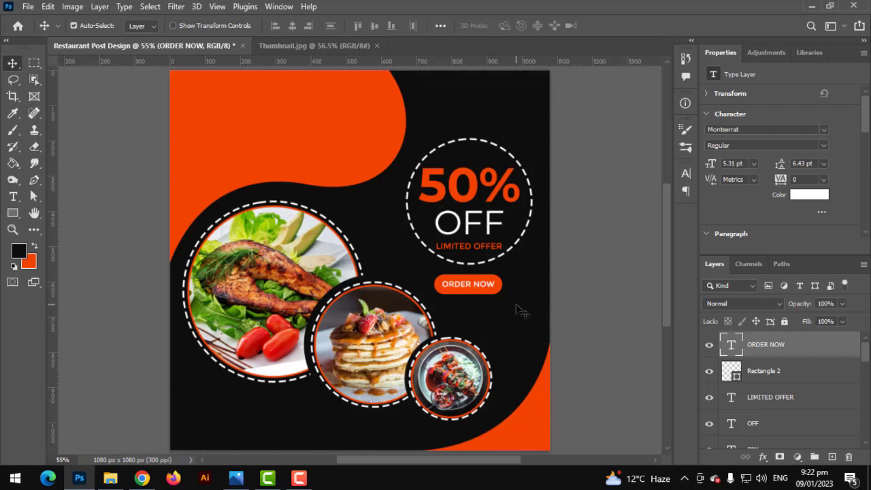
{"action": "scroll", "coordinate": [515, 297], "scroll_direction": "up", "scroll_amount": 2}
{"action": "left_click_drag", "start_coordinate": [478, 217], "coordinate": [521, 193]}
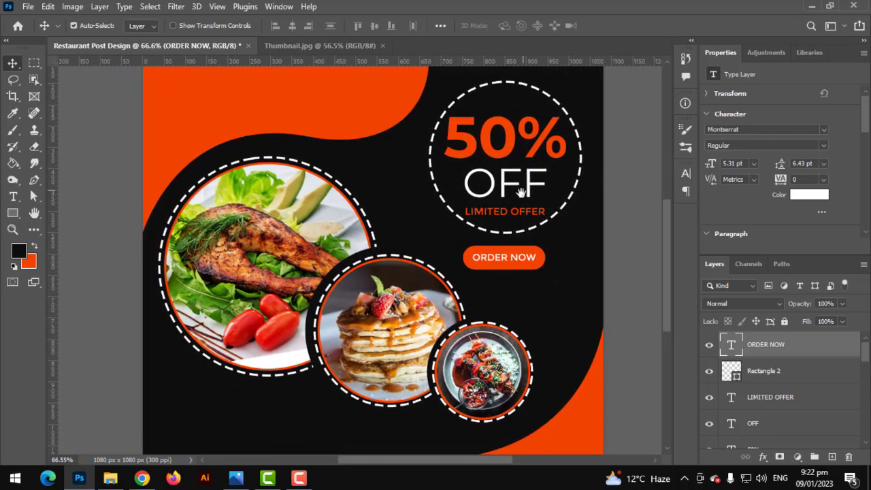
{"action": "scroll", "coordinate": [515, 255], "scroll_direction": "down", "scroll_amount": 2}
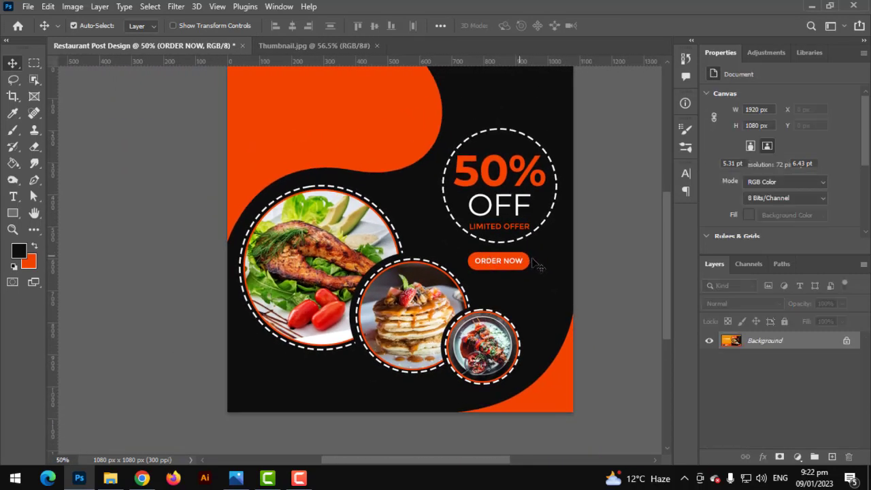
{"action": "scroll", "coordinate": [392, 212], "scroll_direction": "up", "scroll_amount": 2}
{"action": "left_click_drag", "start_coordinate": [408, 227], "coordinate": [469, 337]}
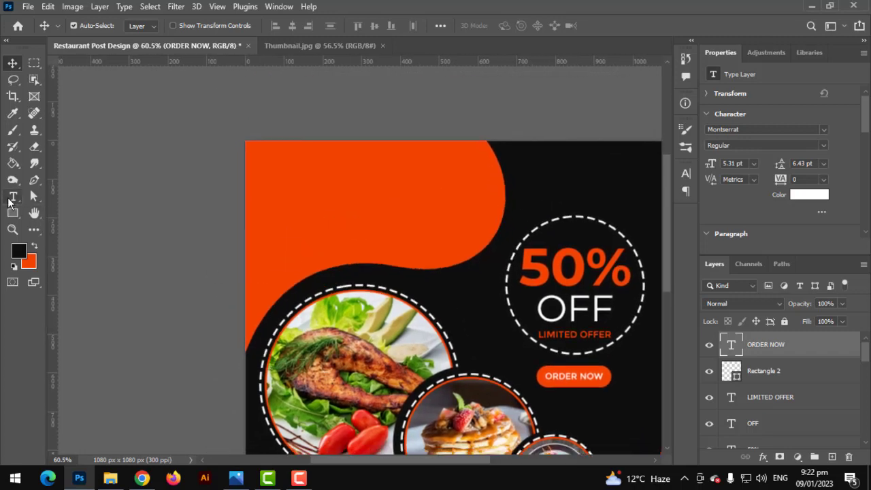
{"action": "left_click", "coordinate": [12, 197]}
{"action": "left_click", "coordinate": [298, 204]}
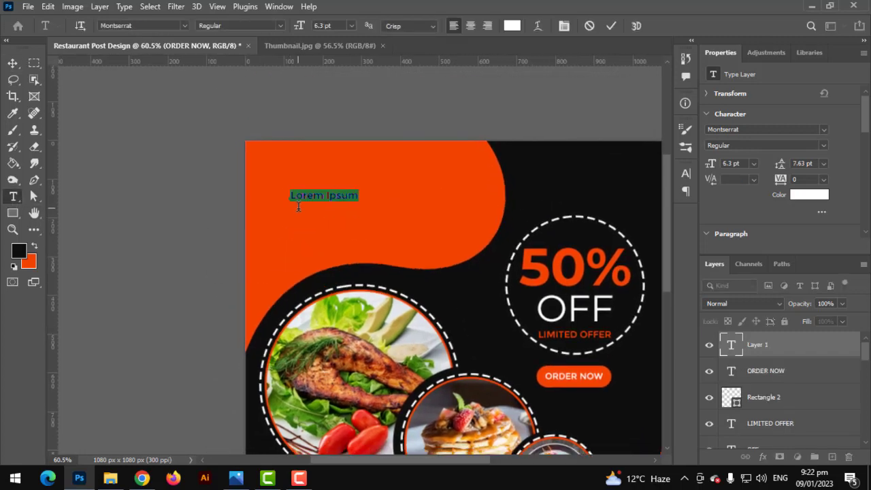
{"action": "key", "text": "BackSpace"}
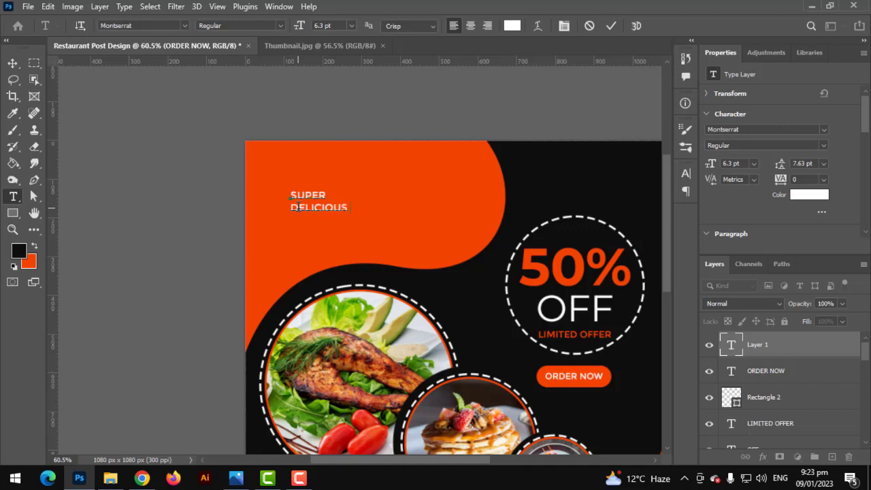
- Set the whole "SUPER DELICIOUS FOOD" text in the Nexa Rust Slab font, Black Shadow 01 style
{"action": "key", "text": "ctrl+a"}
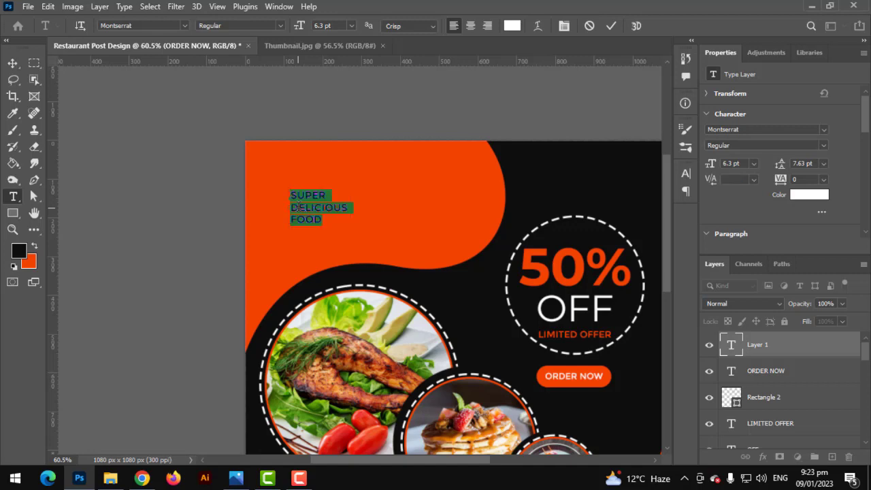
{"action": "left_click", "coordinate": [181, 25]}
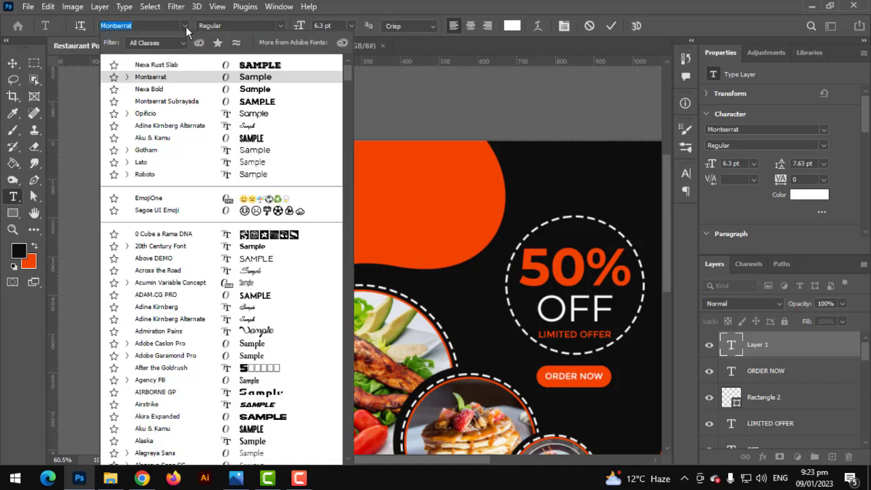
{"action": "key", "text": "Up"}
{"action": "key", "text": "Return"}
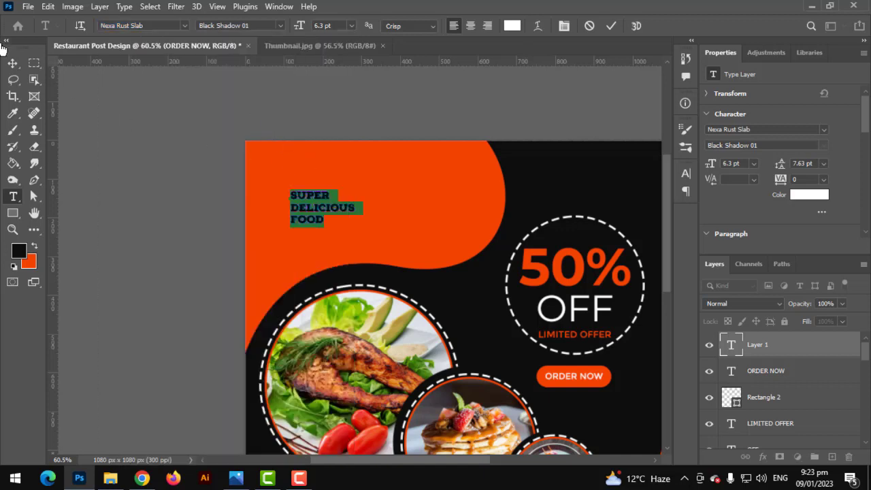
{"action": "key", "text": "ctrl+Return"}
- Enlarge the headline to about 262%, skew it vertically by -11.59° and fit it within the orange corner shape
{"action": "key", "text": "ctrl+t"}
{"action": "left_click_drag", "start_coordinate": [354, 208], "coordinate": [468, 178]}
{"action": "left_click_drag", "start_coordinate": [468, 229], "coordinate": [474, 234]}
{"action": "key", "text": "ctrl+z"}
{"action": "left_click_drag", "start_coordinate": [469, 179], "coordinate": [401, 201]}
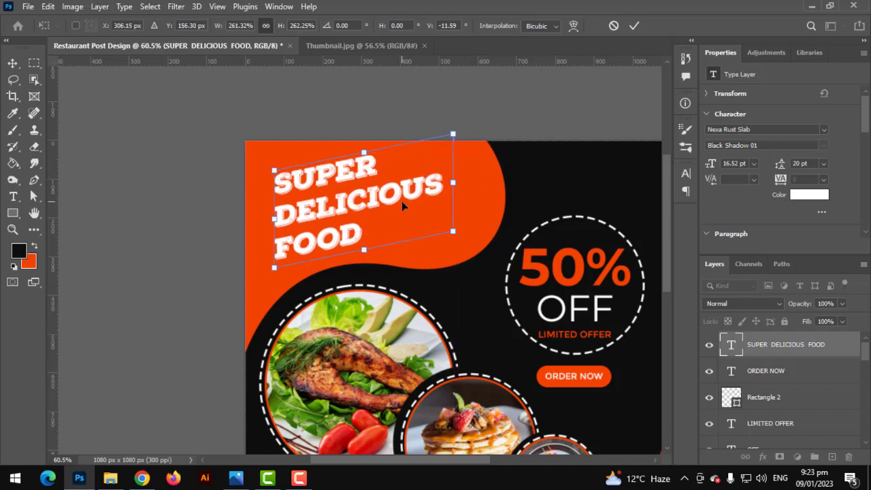
{"action": "key", "text": "Return"}
- Scale the row of phone and website contact details to about 159.73% and place it along the post's lower edge
{"action": "key", "text": "ctrl+0"}
{"action": "key", "text": "ctrl+plus"}
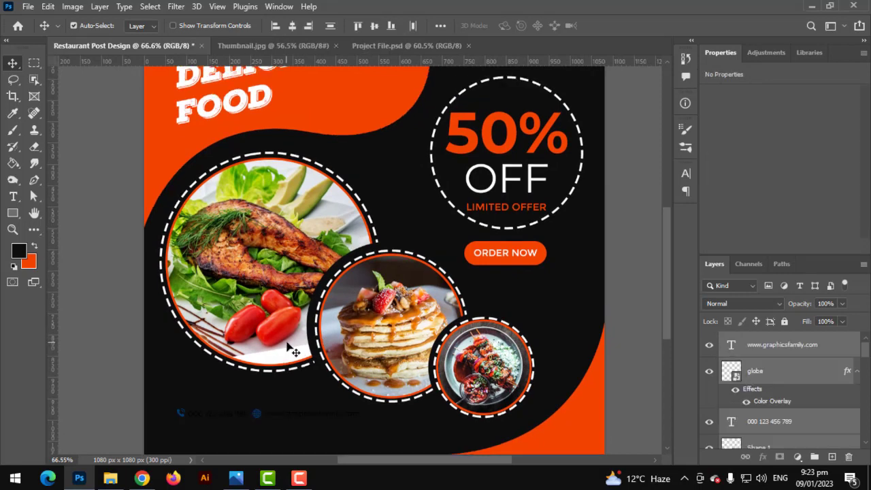
{"action": "key", "text": "ctrl+plus"}
{"action": "left_click_drag", "start_coordinate": [328, 359], "coordinate": [339, 282]}
{"action": "key", "text": "ctrl+t"}
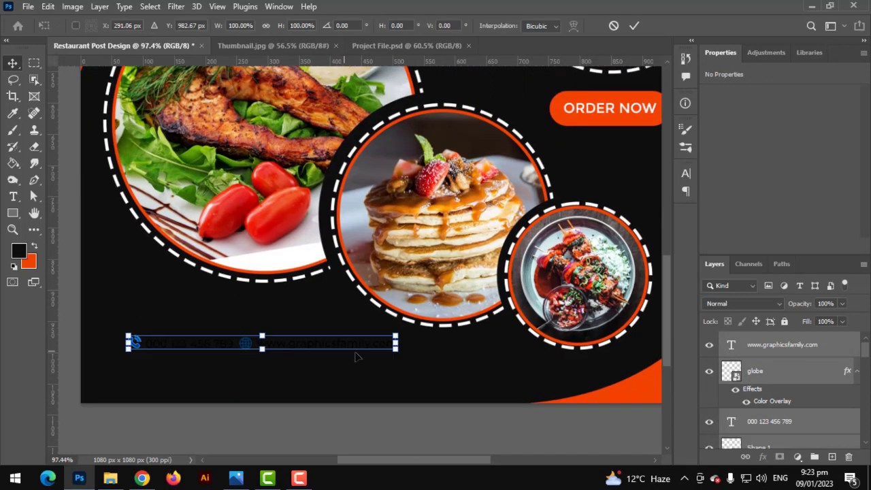
{"action": "left_click_drag", "start_coordinate": [397, 349], "coordinate": [496, 383]}
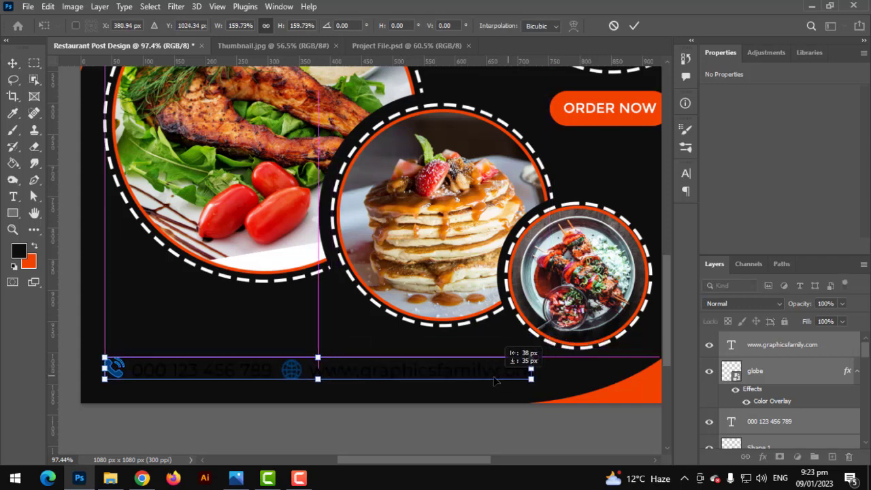
{"action": "key", "text": "Return"}
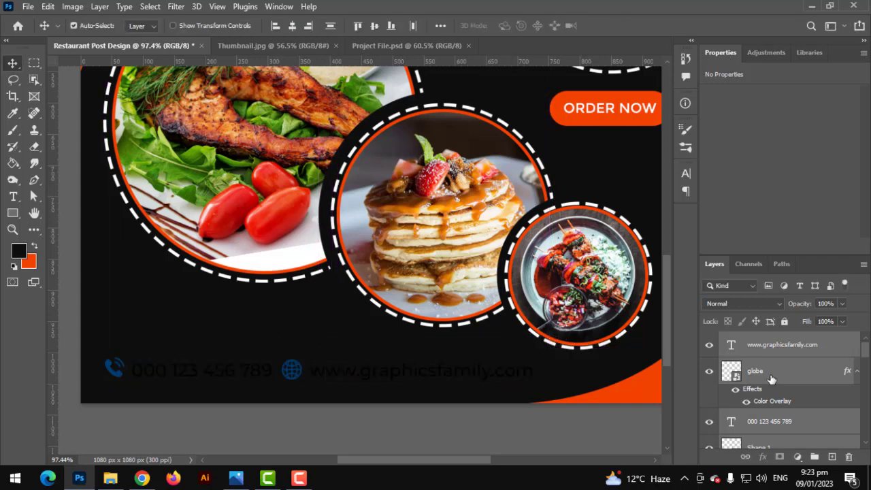
- Recolor the phone icon shape with the orange sampled from the "ORDER NOW" button
{"action": "scroll", "coordinate": [752, 443], "scroll_direction": "down", "scroll_amount": 1}
{"action": "double_click", "coordinate": [734, 427]}
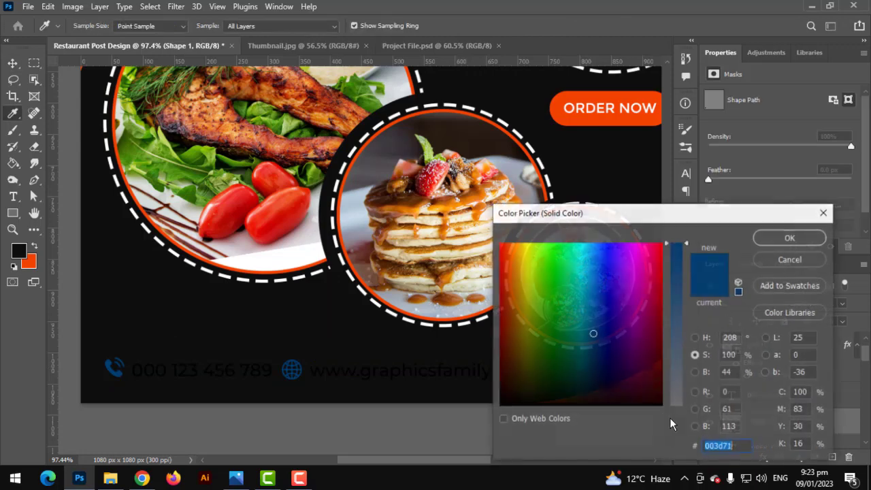
{"action": "left_click_drag", "start_coordinate": [593, 224], "coordinate": [543, 254]}
{"action": "left_click", "coordinate": [617, 125]}
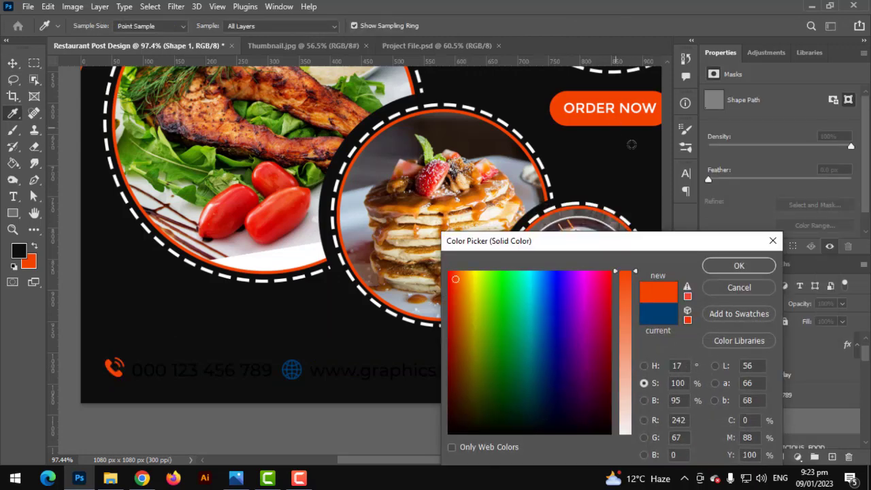
{"action": "left_click", "coordinate": [732, 265]}
- Recolor the globe icon's Color Overlay with the orange sampled from the "ORDER NOW" button
{"action": "left_click", "coordinate": [734, 375]}
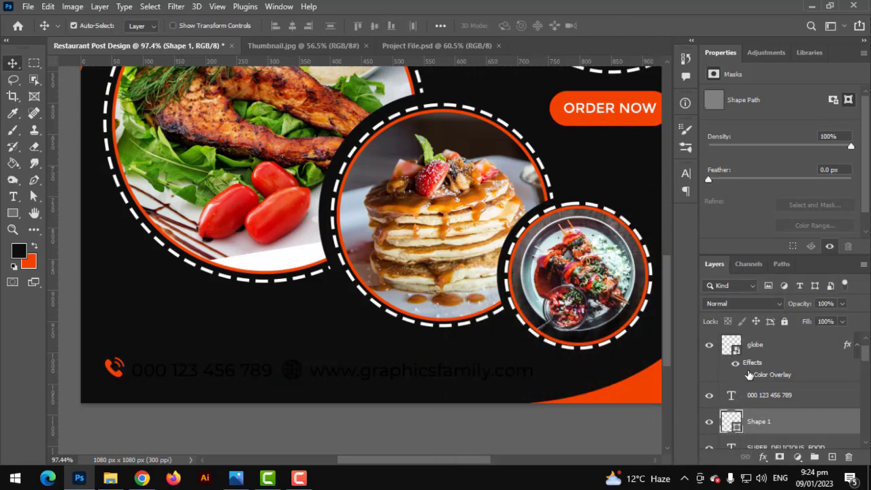
{"action": "left_click", "coordinate": [758, 376]}
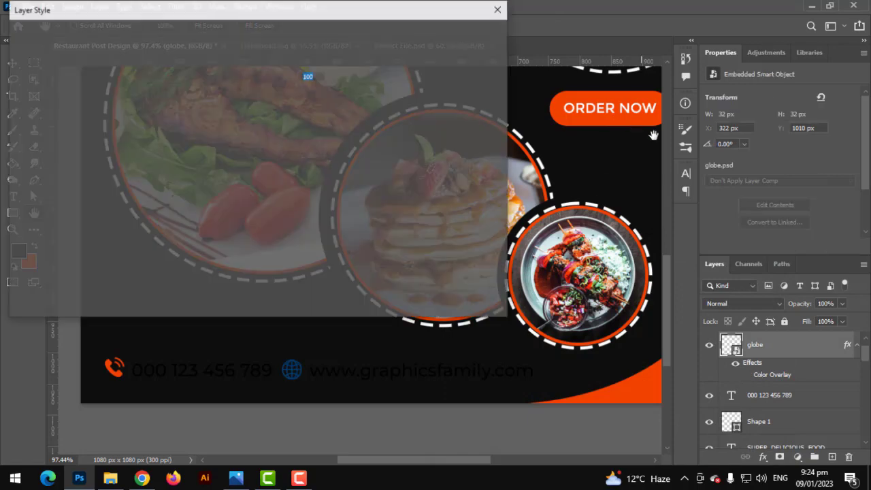
{"action": "left_click", "coordinate": [319, 60]}
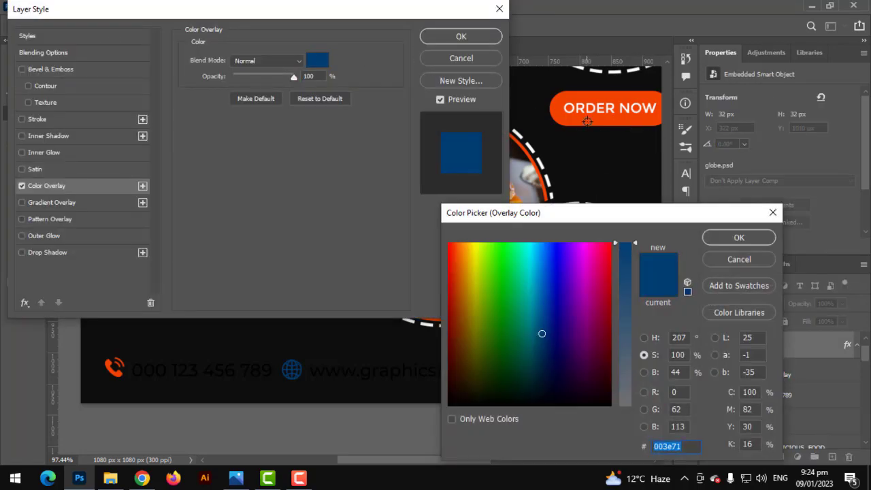
{"action": "left_click", "coordinate": [587, 121]}
{"action": "left_click", "coordinate": [715, 237]}
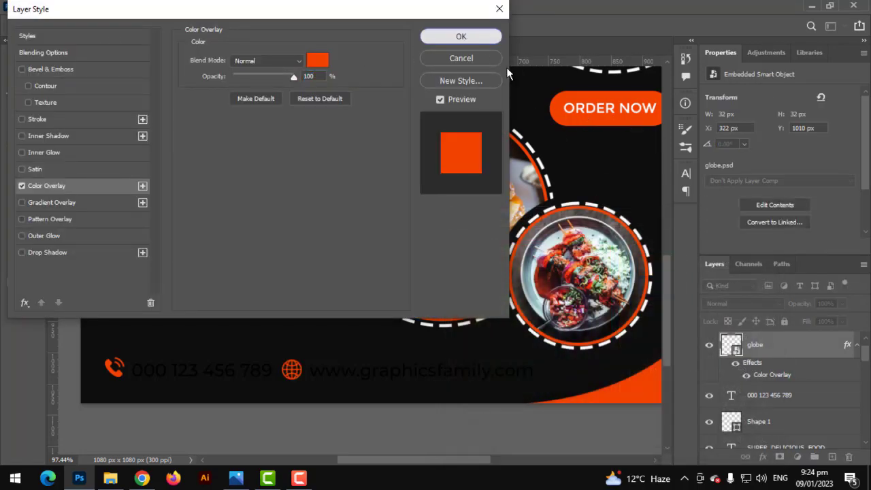
{"action": "key", "text": "Return"}
- Set the text color of both the phone number and the website address to white, ffffff, and deselect them
{"action": "left_click", "coordinate": [761, 407]}
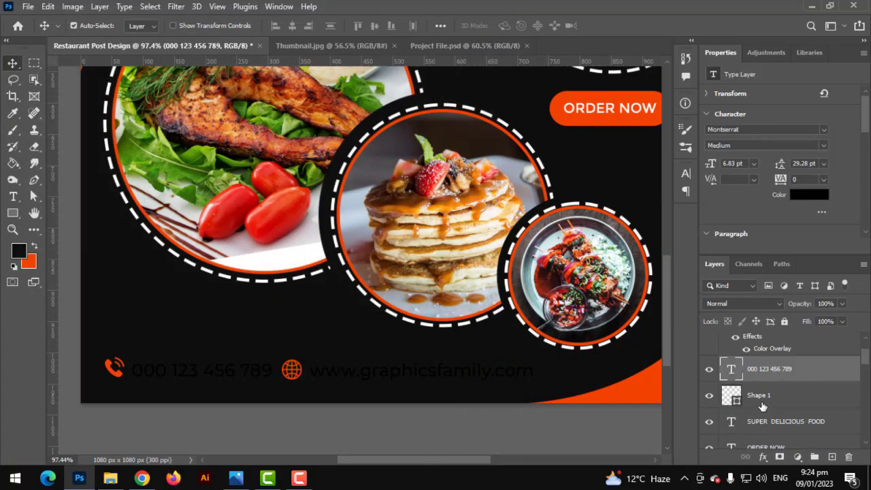
{"action": "scroll", "coordinate": [761, 406], "scroll_direction": "up", "scroll_amount": 2}
{"action": "left_click", "coordinate": [781, 346], "text": "ctrl"}
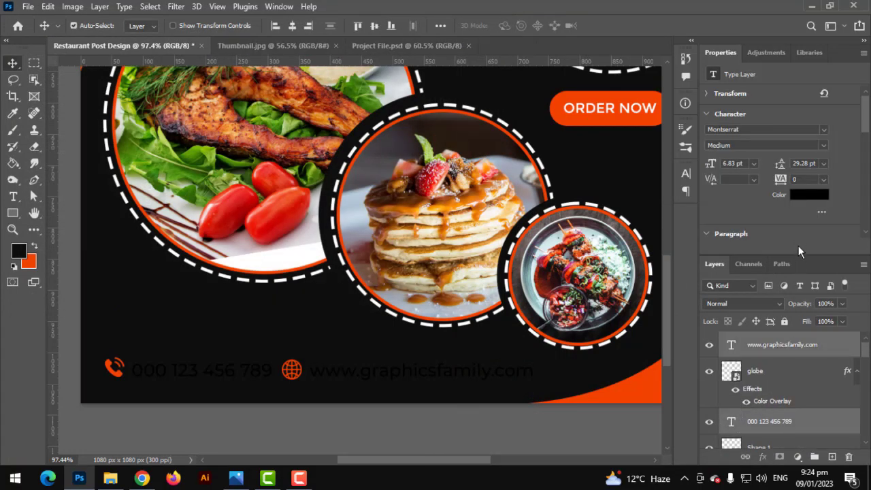
{"action": "left_click", "coordinate": [801, 195]}
{"action": "type", "text": "ffffff"}
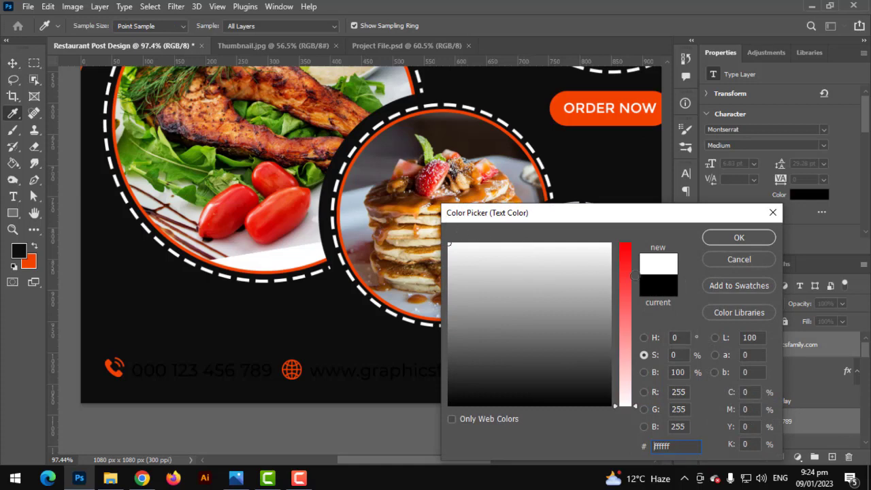
{"action": "left_click", "coordinate": [738, 237]}
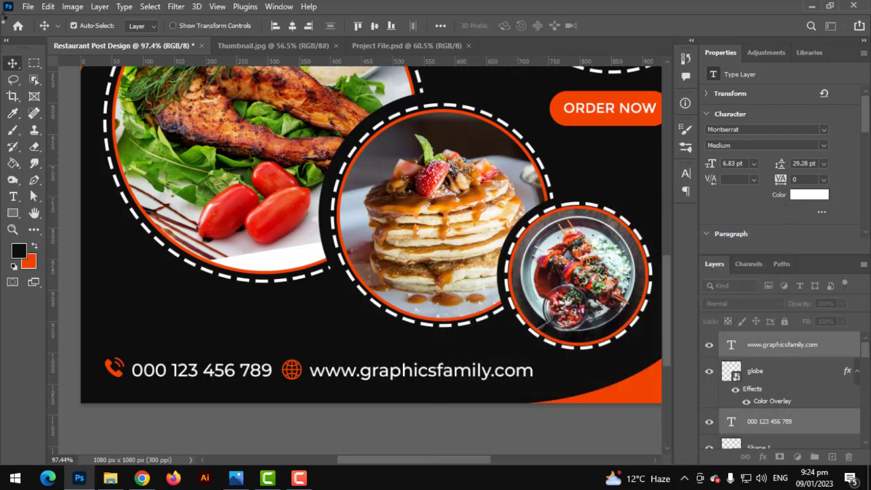
{"action": "left_click", "coordinate": [64, 137]}
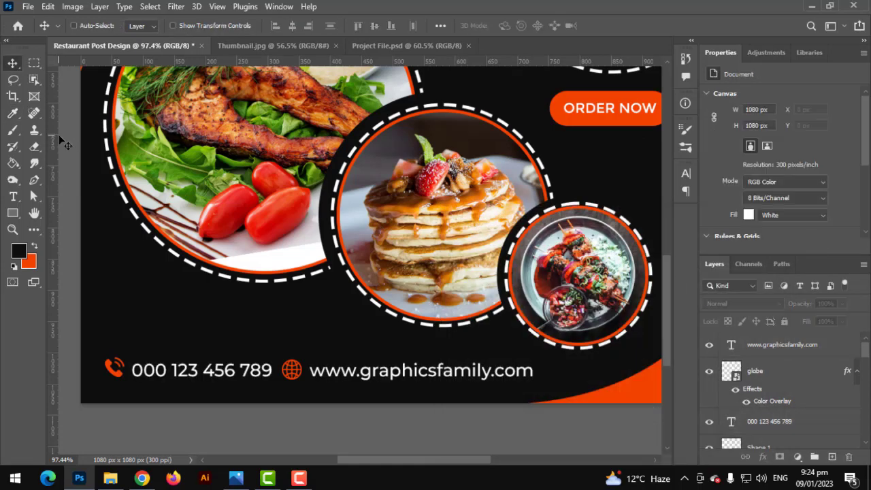
- Paste the copied Logo group into the post and recolor its "GRAPHICS FAMILY" text white
{"action": "key", "text": "ctrl+0"}
{"action": "key", "text": "ctrl+v"}
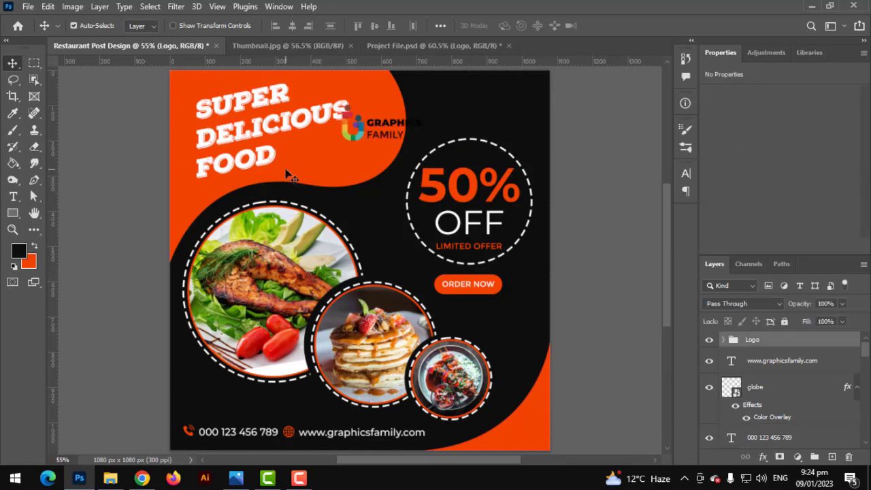
{"action": "left_click", "coordinate": [724, 339]}
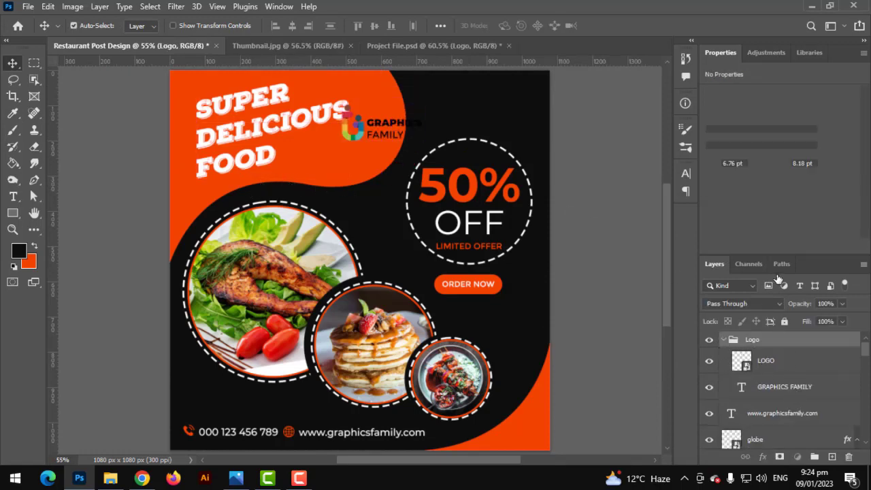
{"action": "left_click", "coordinate": [810, 196]}
{"action": "left_click_drag", "start_coordinate": [555, 266], "coordinate": [405, 218]}
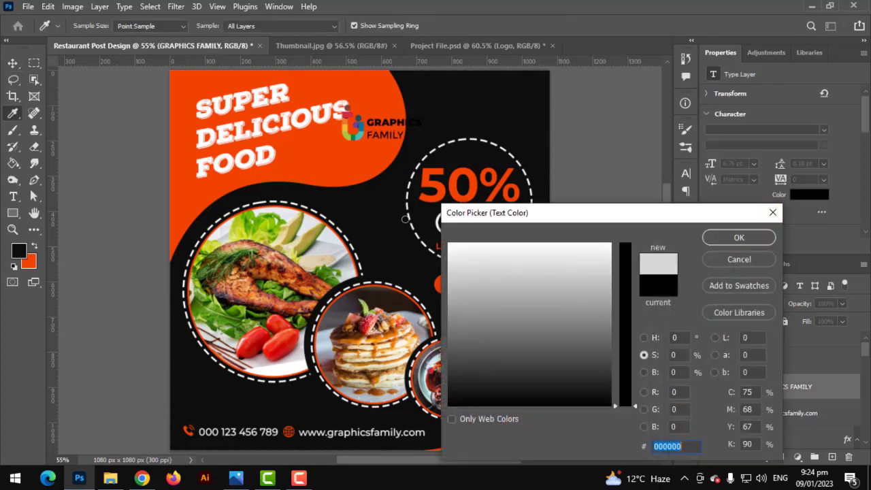
{"action": "left_click", "coordinate": [747, 239]}
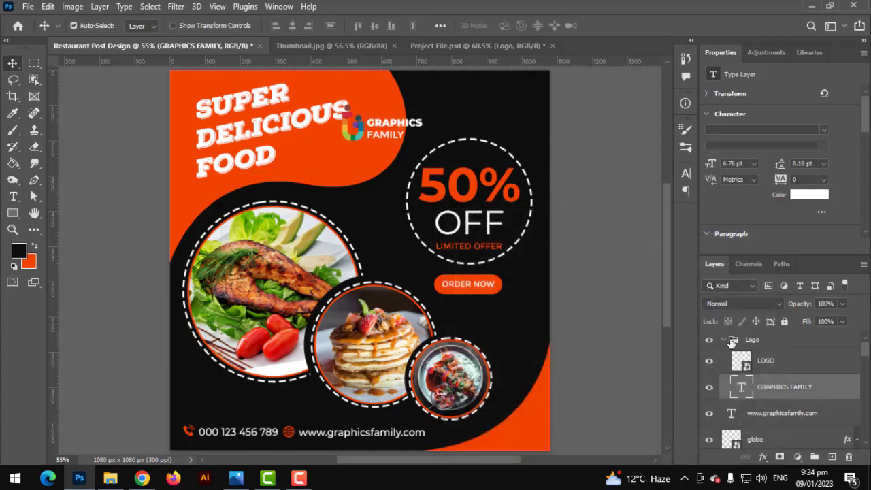
- Move the whole Logo group onto the black area centered above the dashed 50% OFF badge
{"action": "left_click", "coordinate": [725, 339]}
{"action": "left_click", "coordinate": [752, 339]}
{"action": "key", "text": "ctrl+t"}
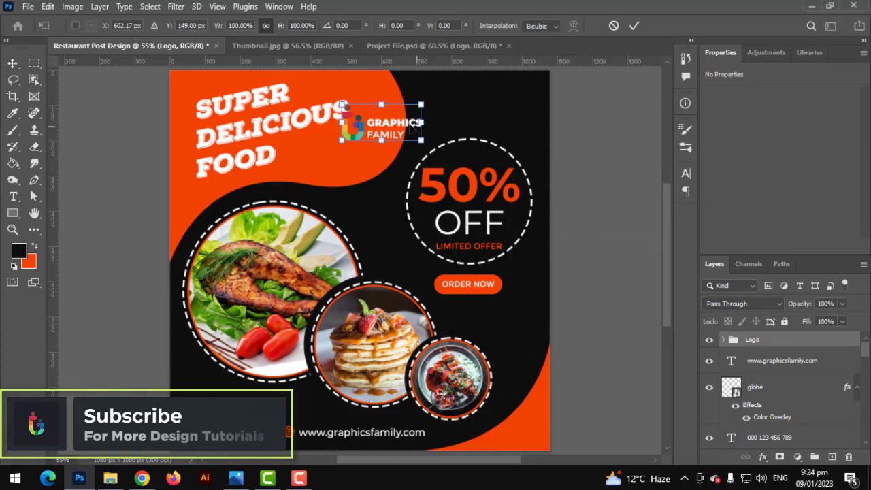
{"action": "left_click_drag", "start_coordinate": [415, 121], "coordinate": [504, 104]}
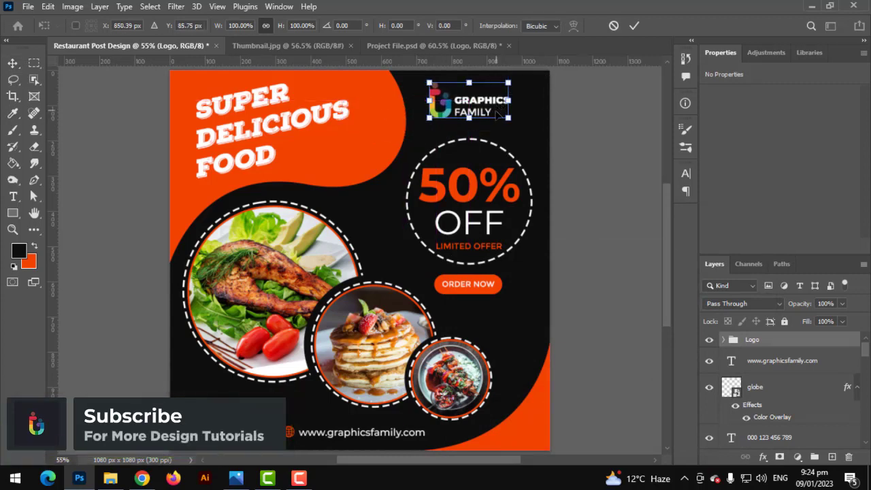
{"action": "key", "text": "Return"}
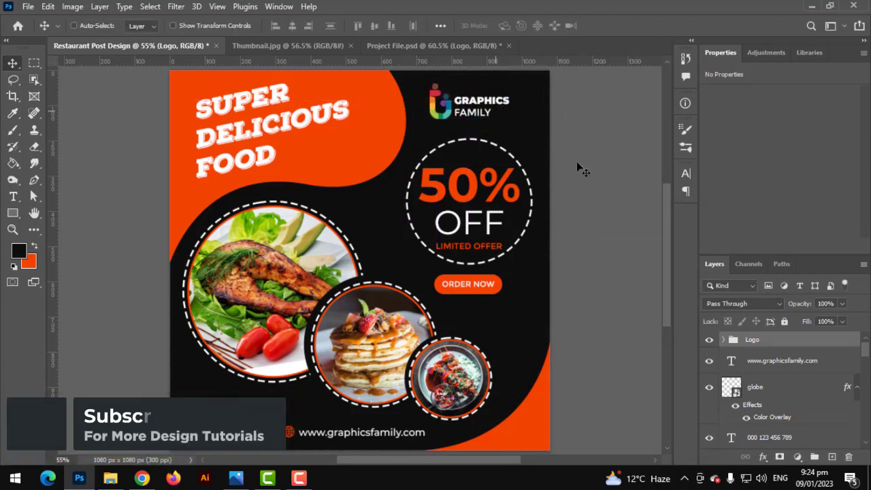
{"action": "scroll", "coordinate": [575, 163], "scroll_direction": "up", "scroll_amount": 1}
{"action": "scroll", "coordinate": [573, 164], "scroll_direction": "down", "scroll_amount": 4}
{"action": "key", "text": "ctrl+0"}
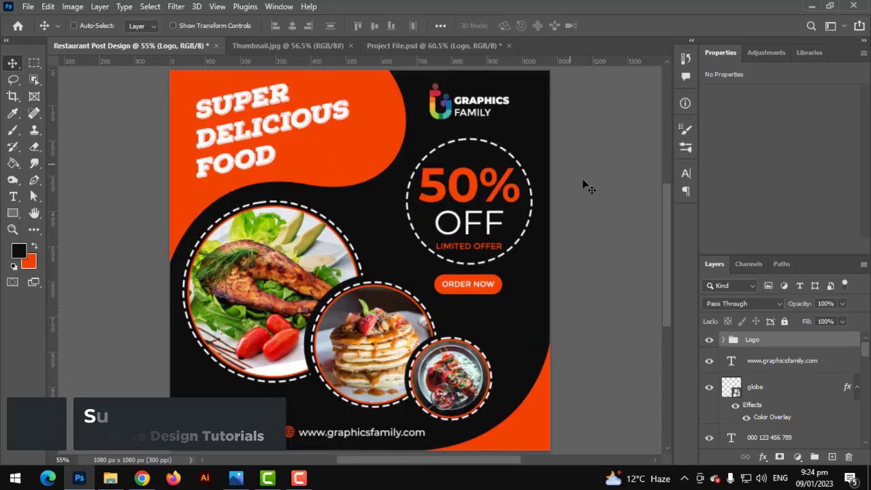
{"action": "scroll", "coordinate": [568, 198], "scroll_direction": "down", "scroll_amount": 1}
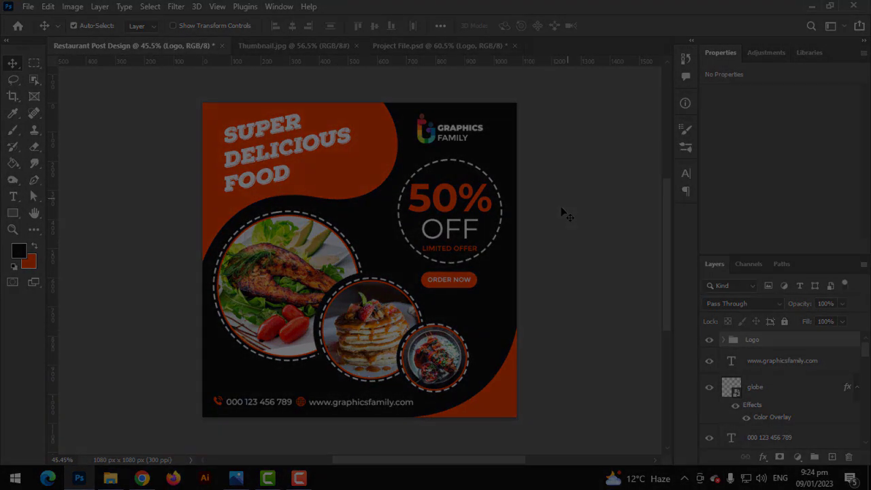